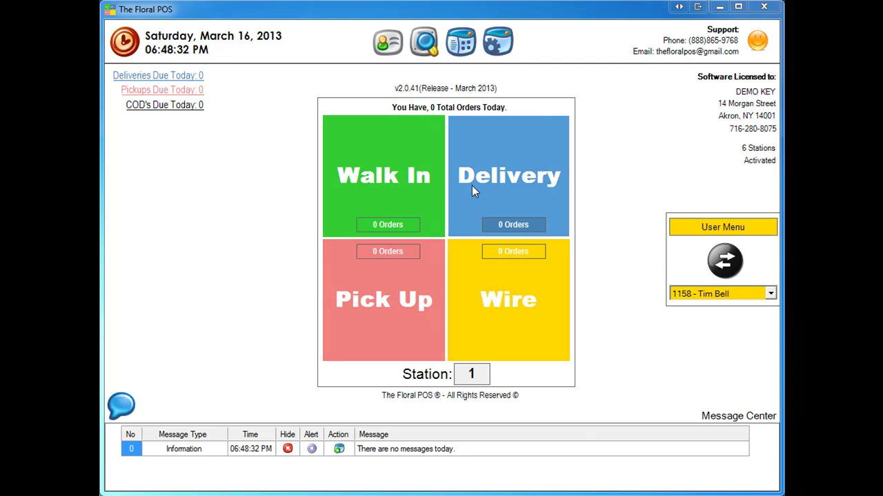
Open the Gift Card Manager from the Control Panel, glance at History, then return to Add Funds.
click(497, 43)
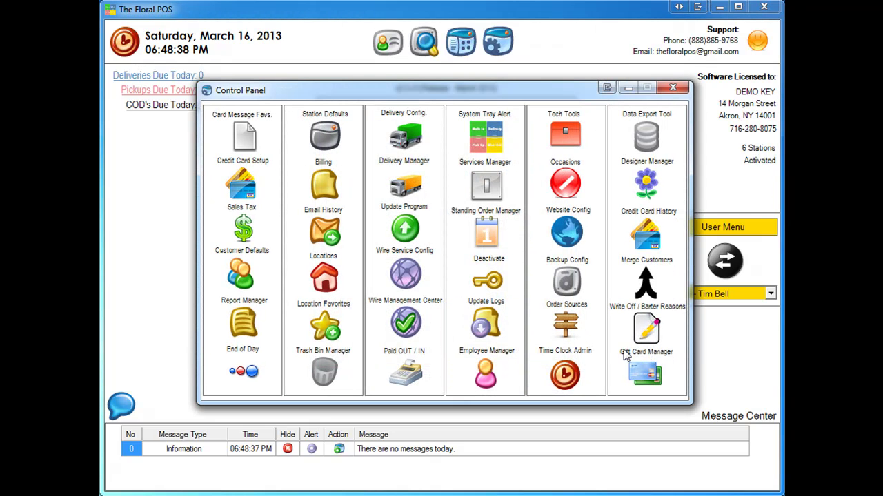
click(652, 375)
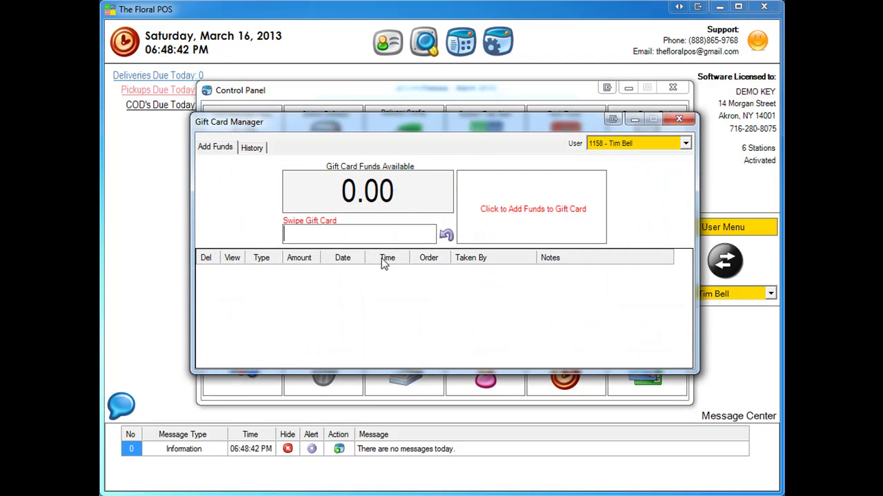
click(251, 147)
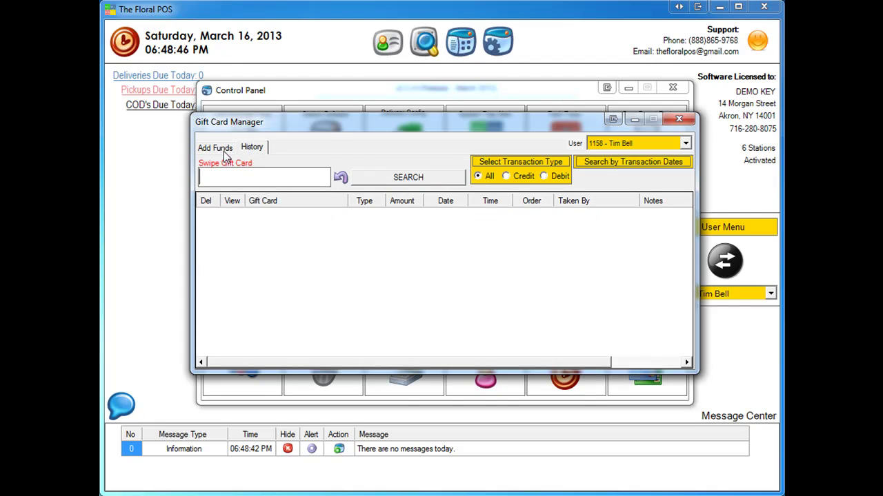
click(220, 148)
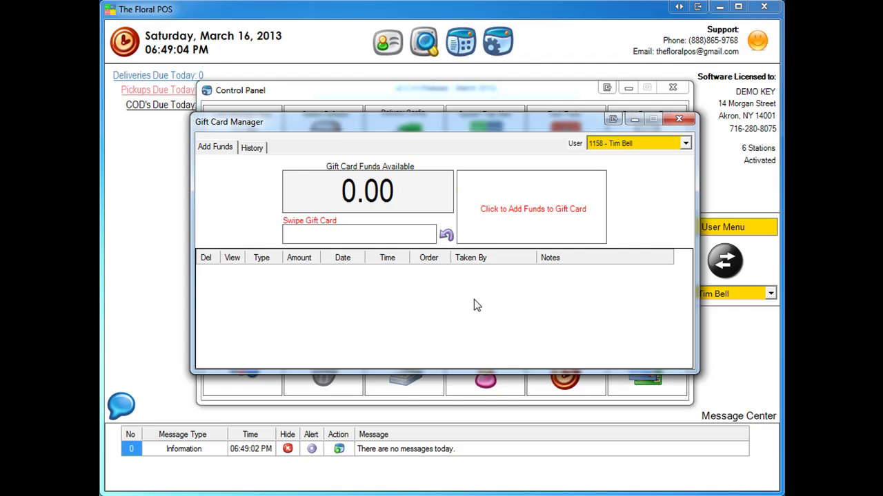
Cancel the Add Funds password prompt, then look up the gift card number, which has no transactions.
click(542, 216)
click(530, 217)
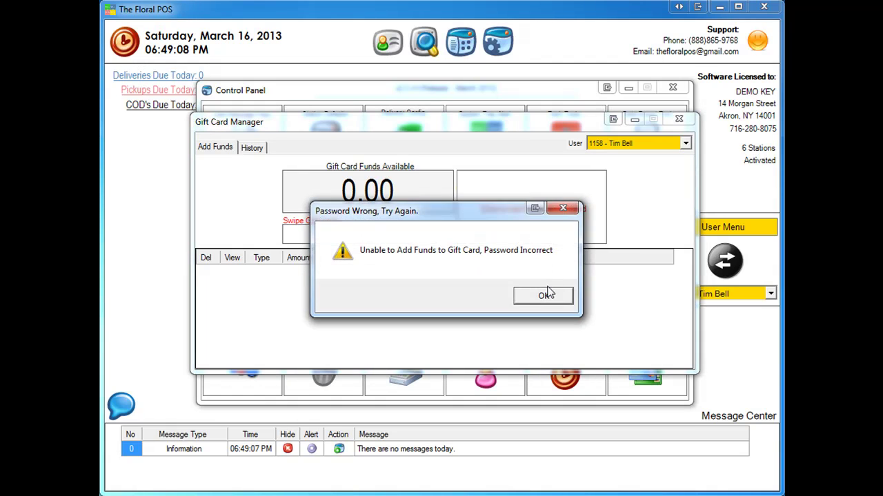
click(542, 297)
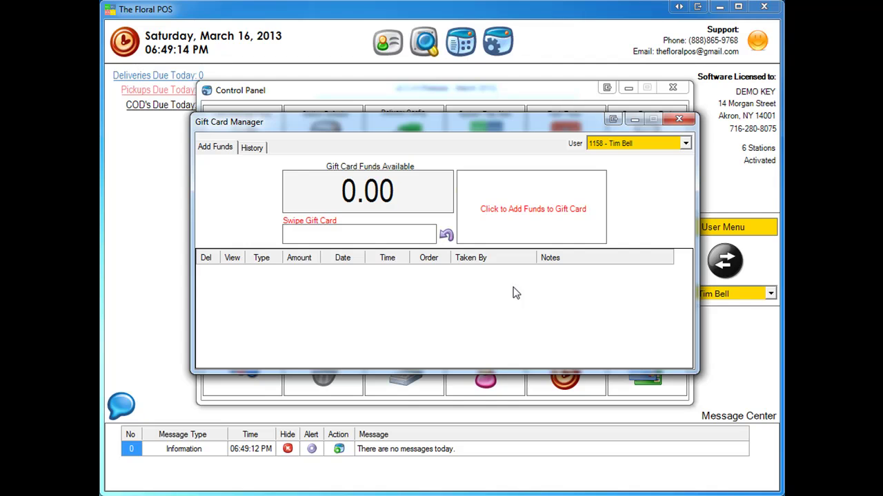
key(Return)
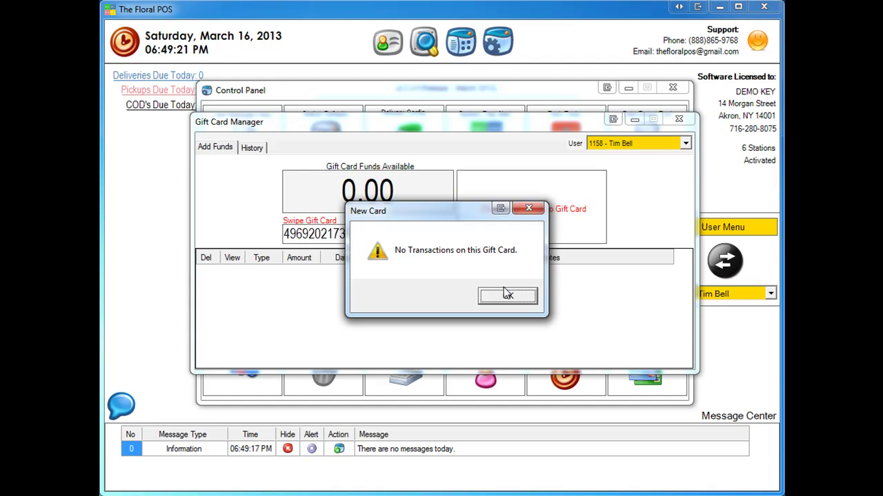
click(500, 298)
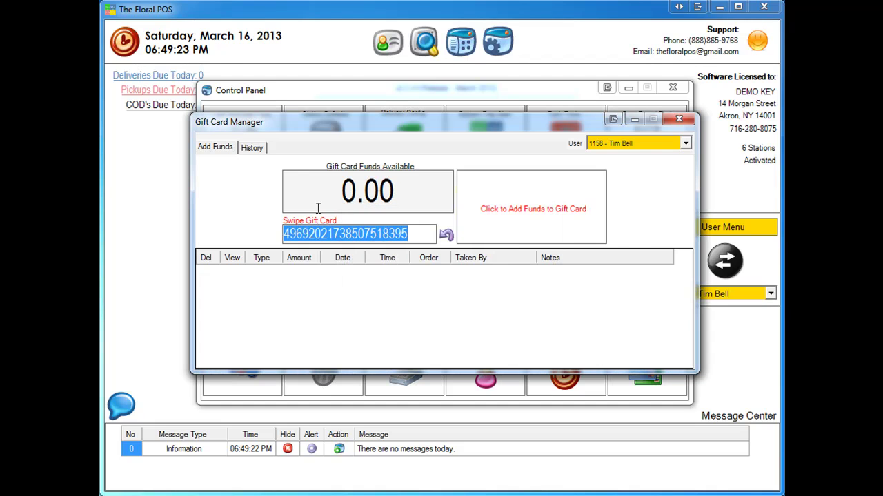
Try the History search filters (card number, credit, debit, date range), then close the Gift Card Manager.
click(251, 151)
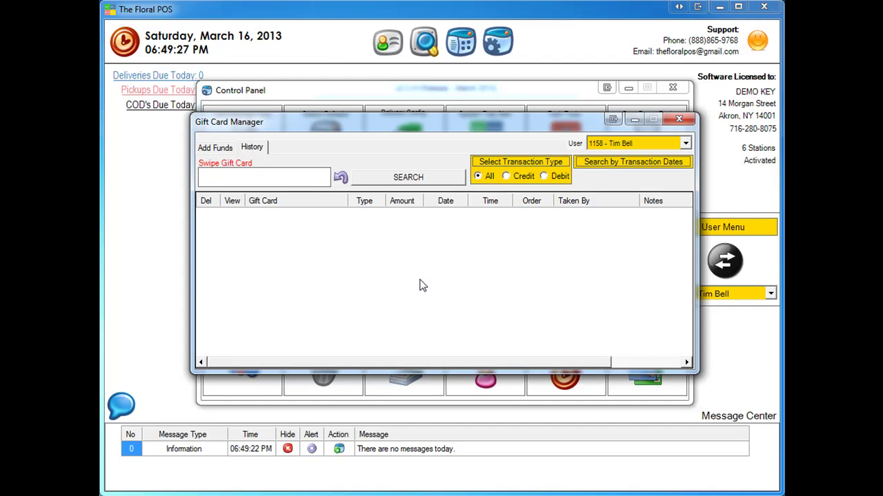
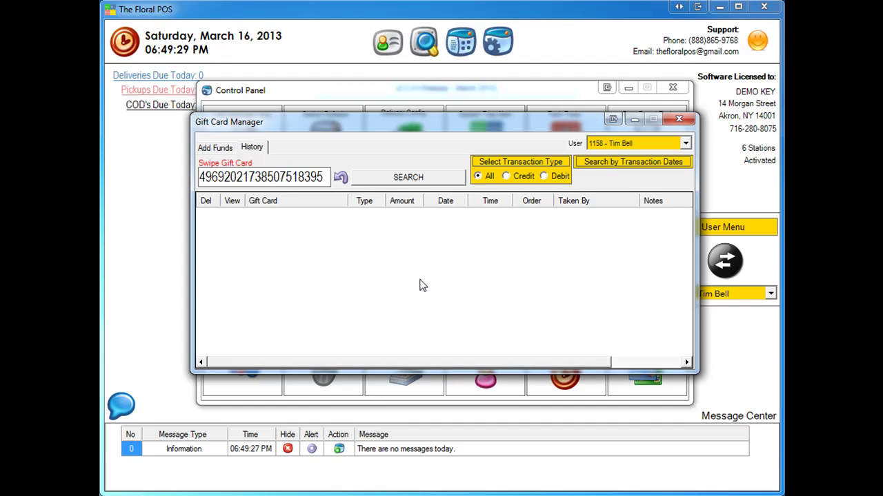
click(341, 177)
click(507, 176)
click(545, 176)
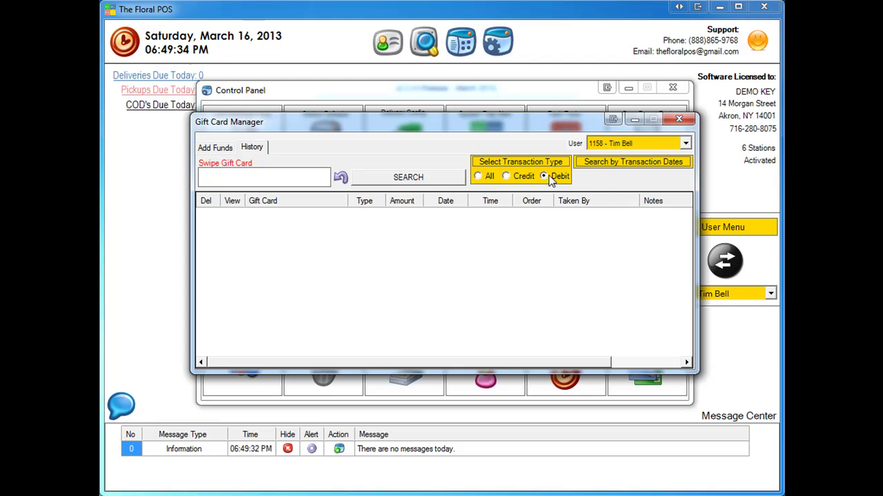
click(617, 162)
click(607, 164)
click(677, 120)
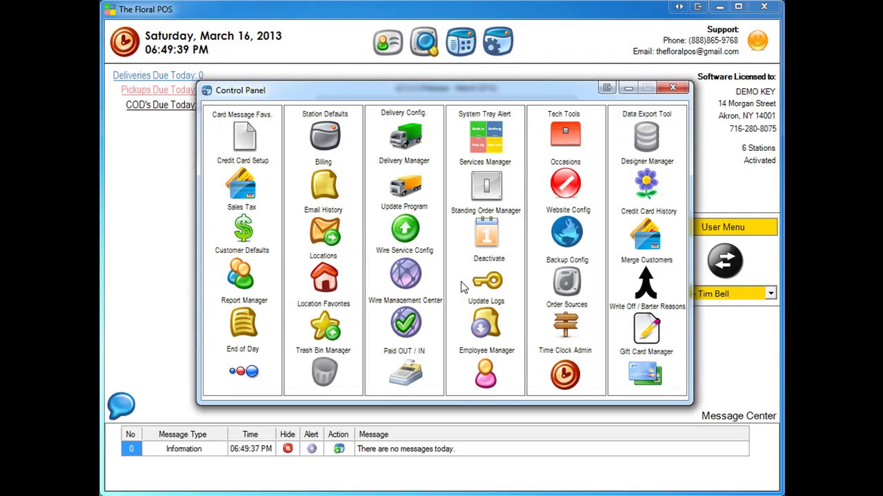
Close the Control Panel and select the Gift Card row in the Inventory grid.
click(673, 90)
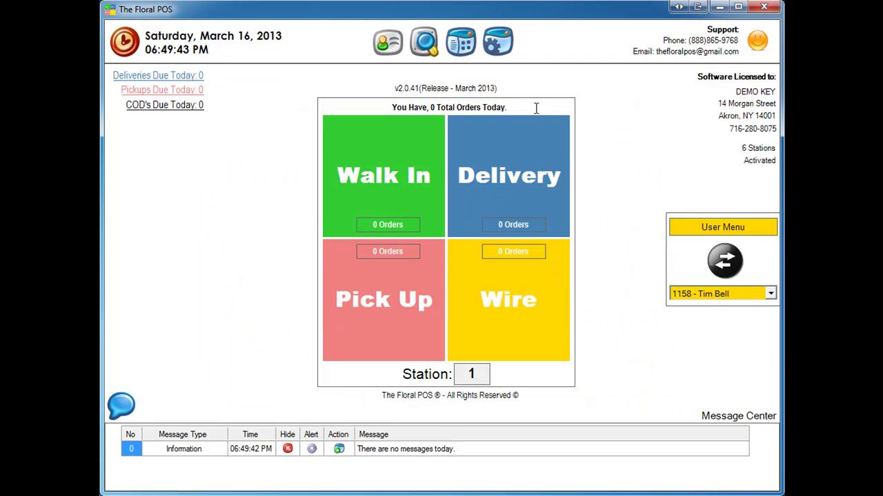
click(463, 47)
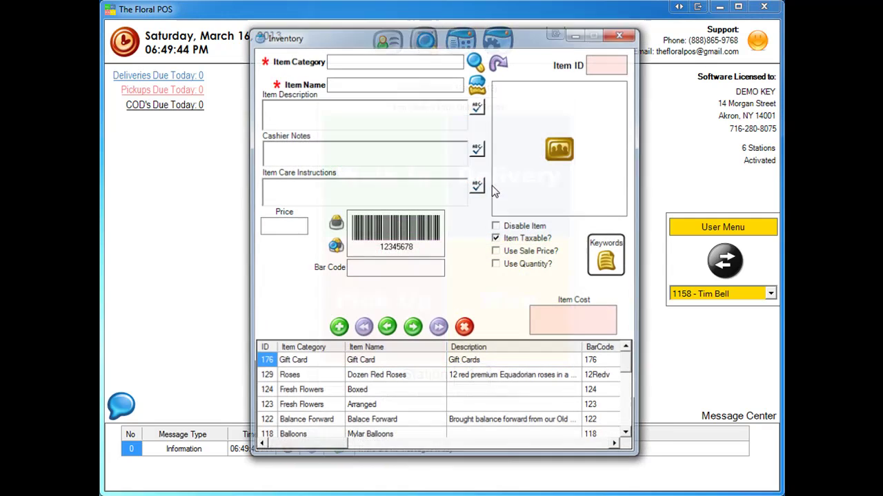
click(335, 365)
click(494, 365)
click(397, 365)
click(337, 364)
click(375, 364)
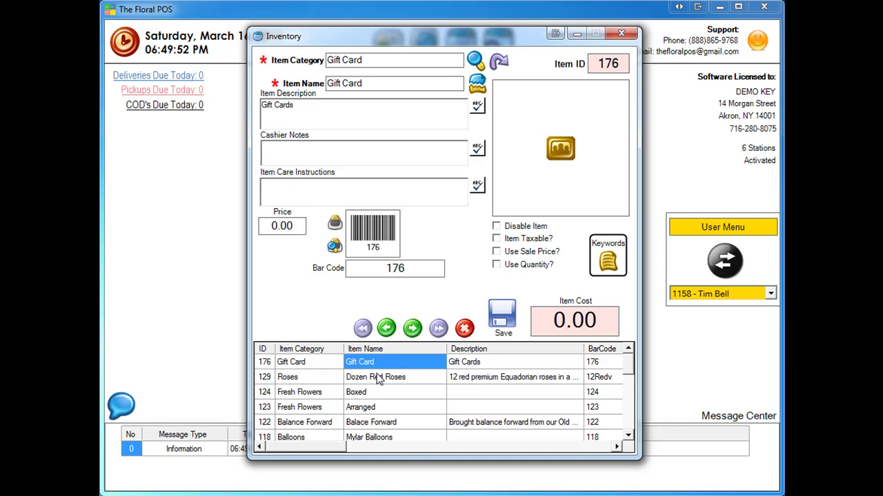
Review the Gift Card item's fields (ID 176, price 0.00) and close Inventory.
click(330, 61)
click(330, 82)
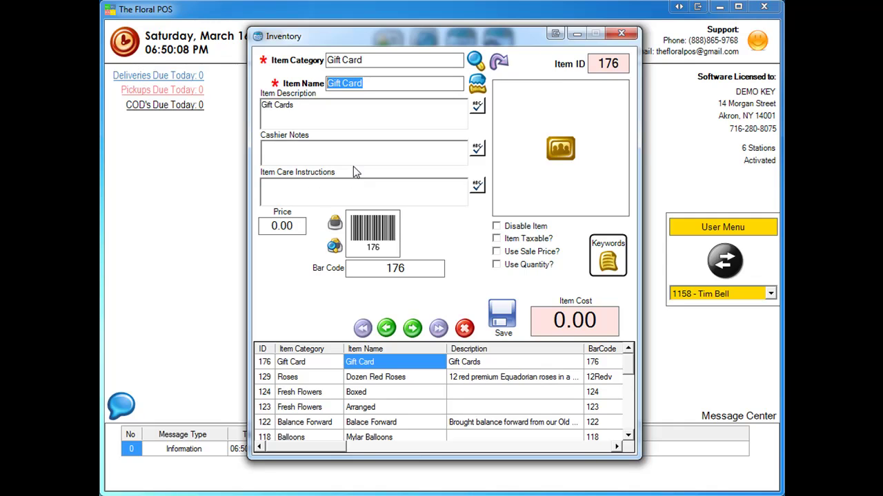
click(372, 62)
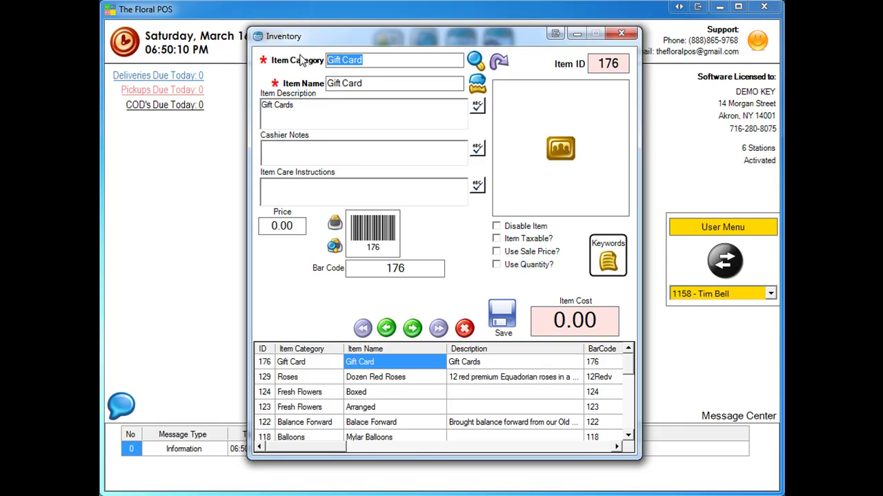
click(367, 83)
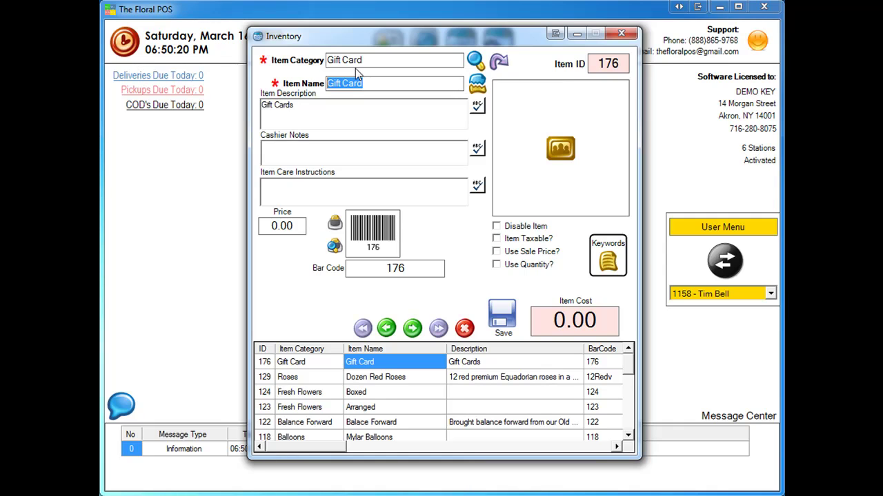
key(shift+Tab)
key(Tab)
click(618, 36)
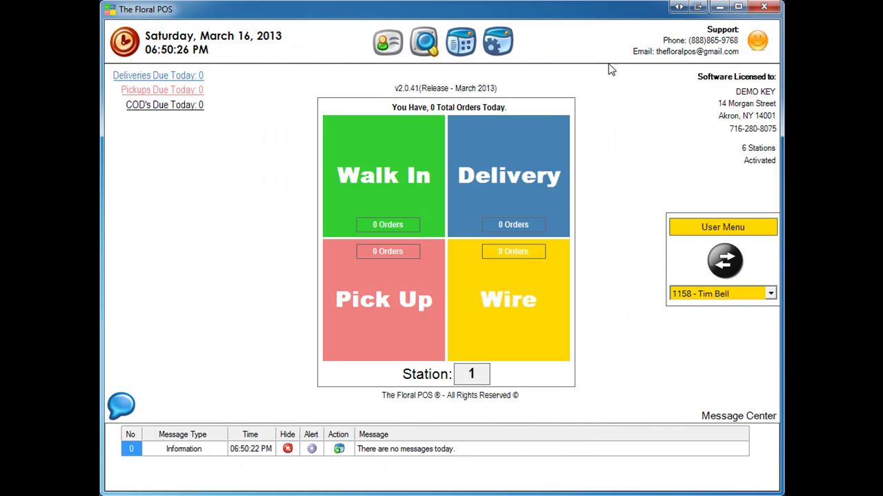
Start a walk-in order, filter items by 'gif', and add a Gift Card to the cart.
click(398, 162)
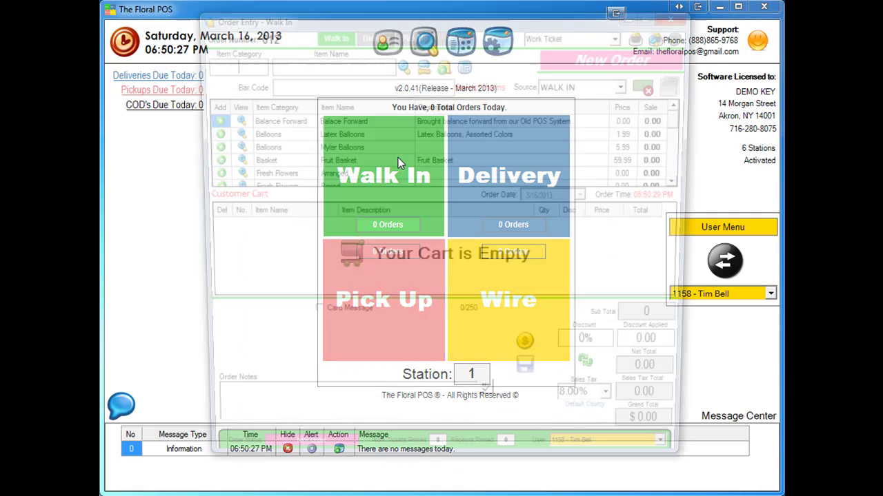
text(gif)
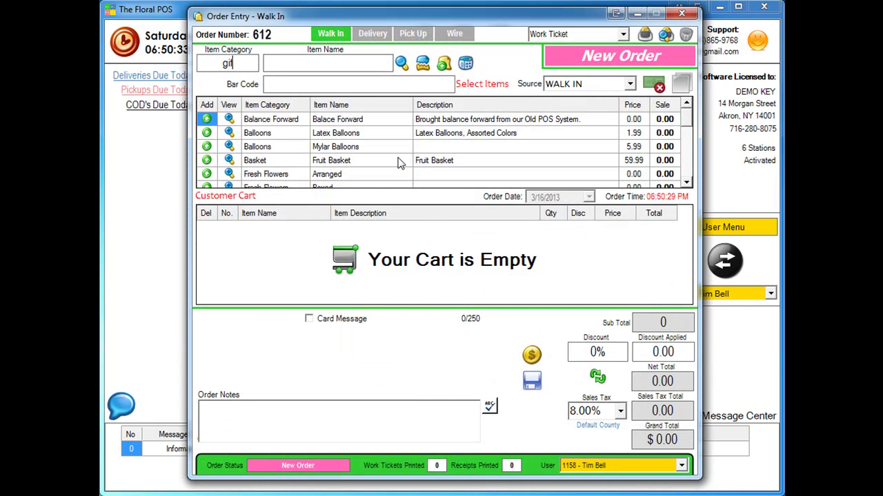
key(Return)
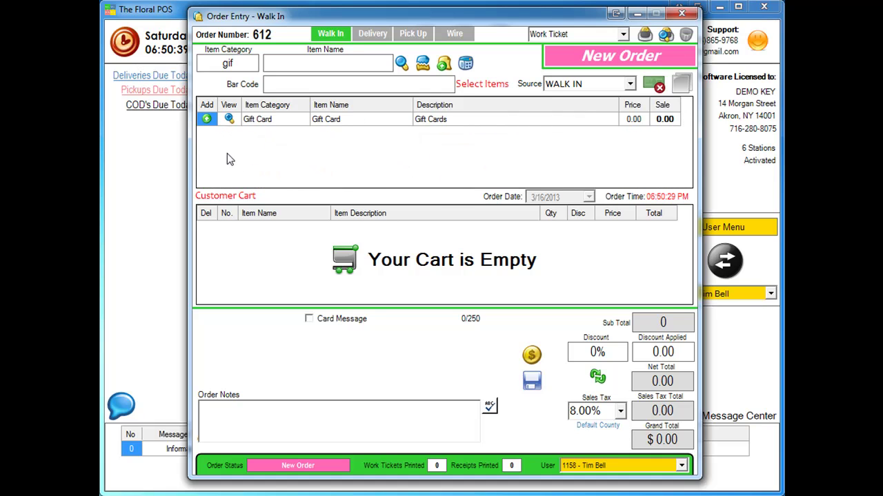
click(208, 121)
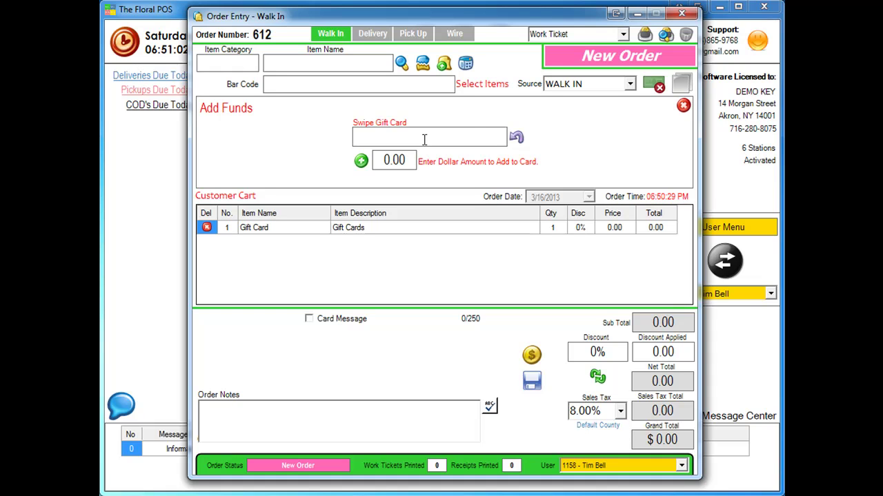
Enter the gift card number and add 50.00 in funds, confirming with Yes.
key(Return)
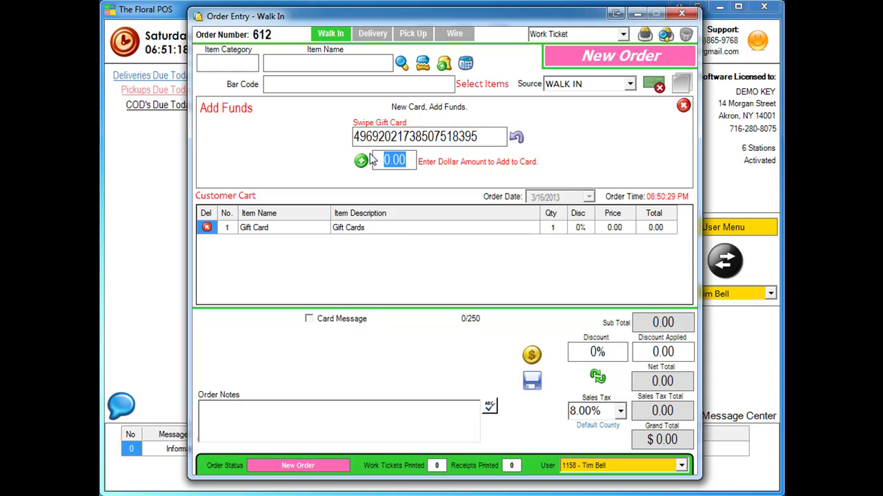
text(50)
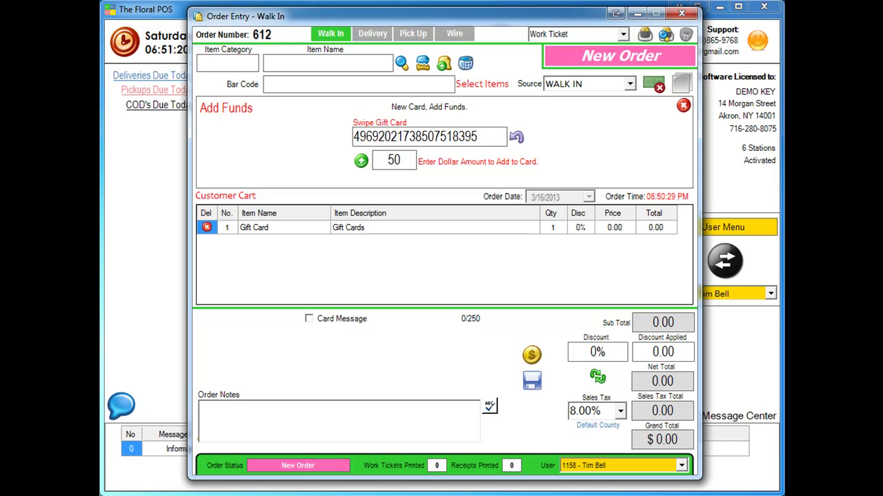
click(361, 163)
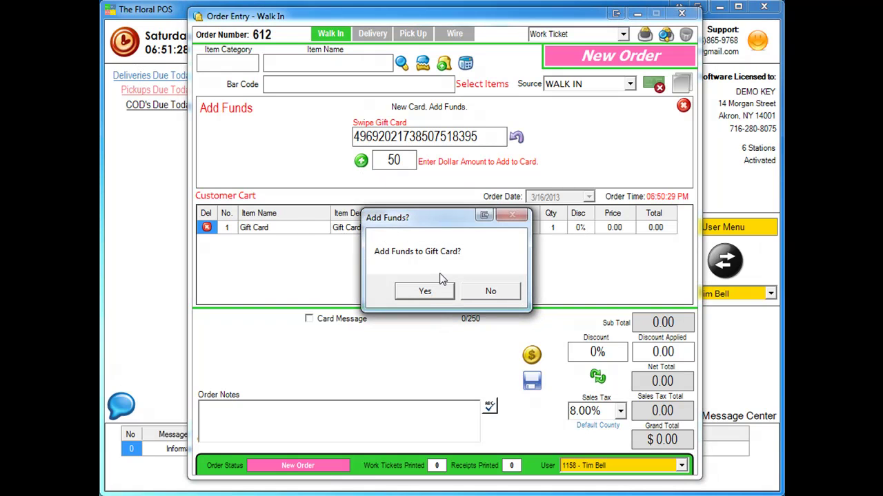
click(425, 292)
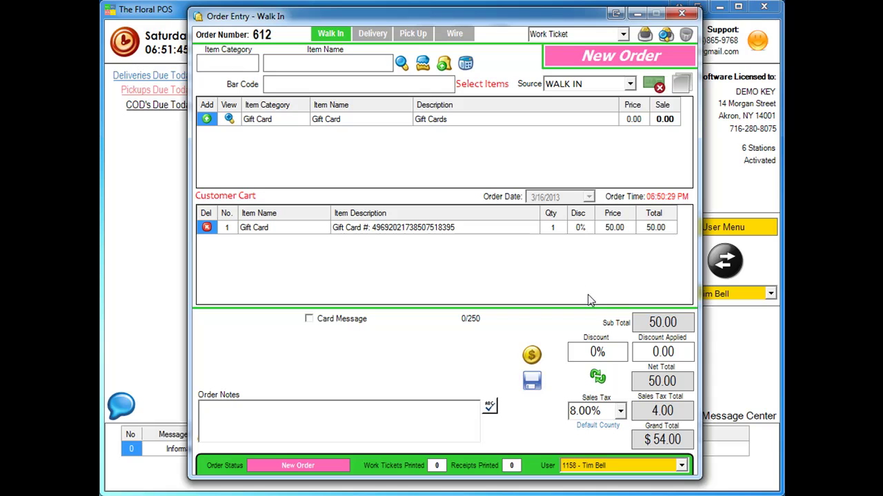
Pay the $54.00 order with $60 cash, skipping receipt and combined ticket, and dismiss the $6.00 change.
click(530, 354)
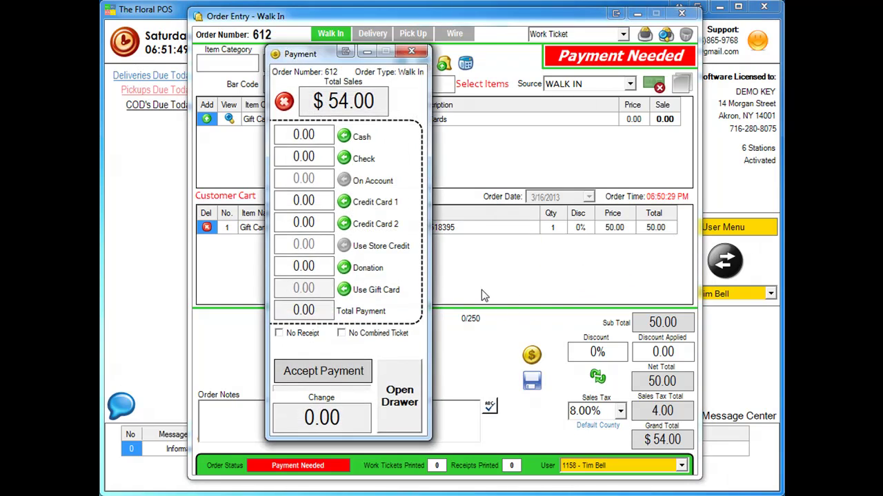
click(344, 137)
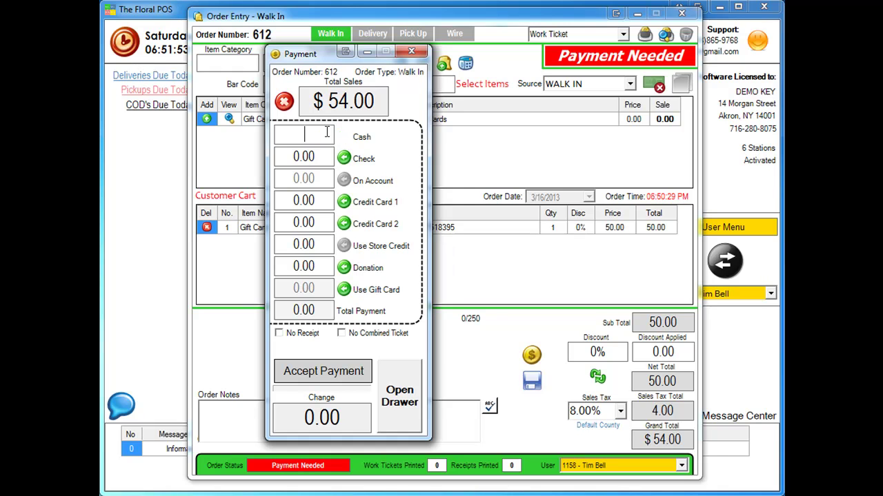
text(60)
key(Tab)
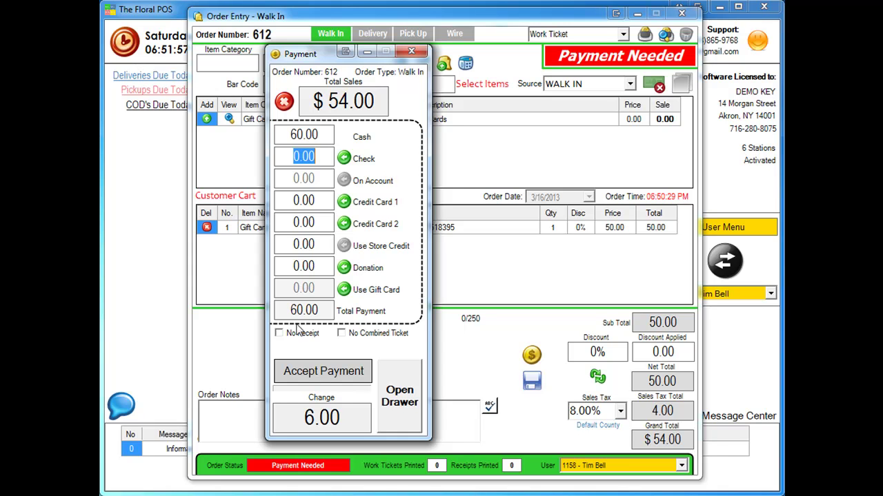
click(297, 332)
click(356, 335)
click(364, 371)
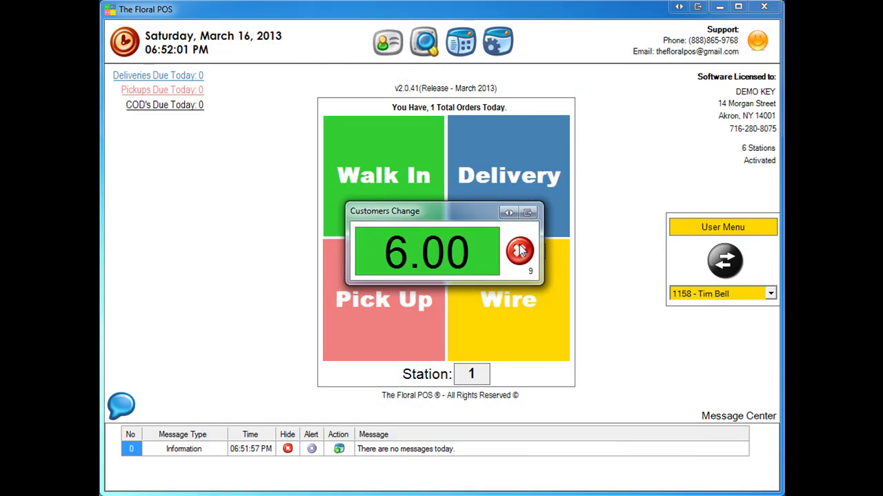
click(519, 252)
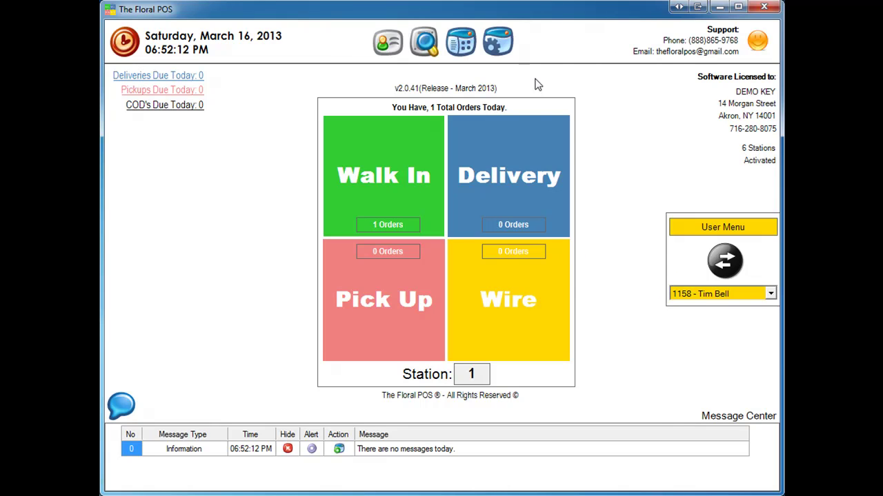
In the Gift Card Manager, look up the gift card number to see its 50.00 balance.
click(502, 44)
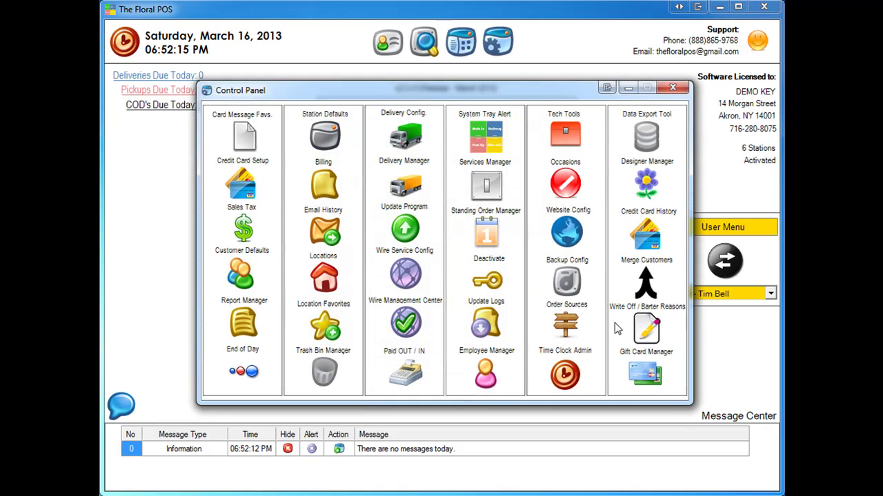
click(646, 376)
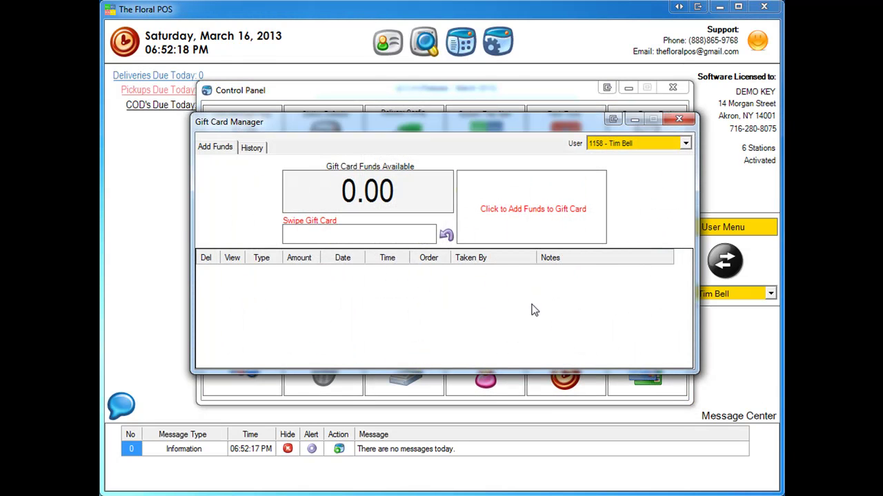
click(242, 149)
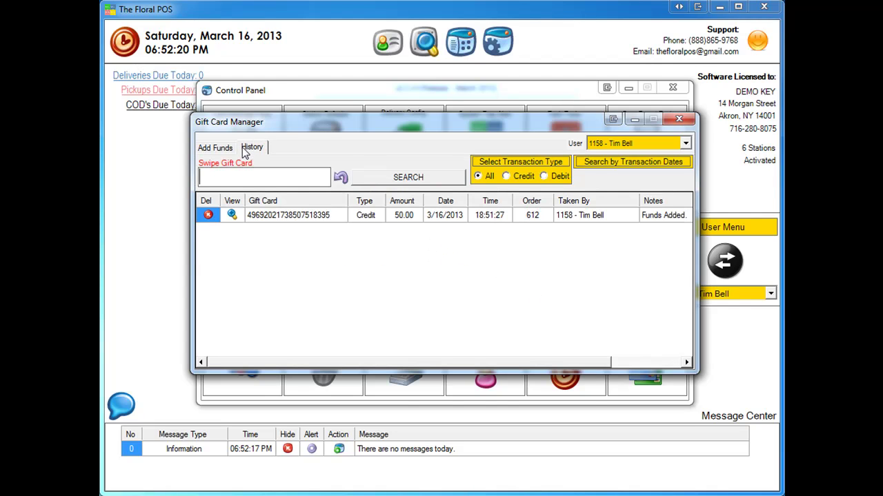
click(216, 149)
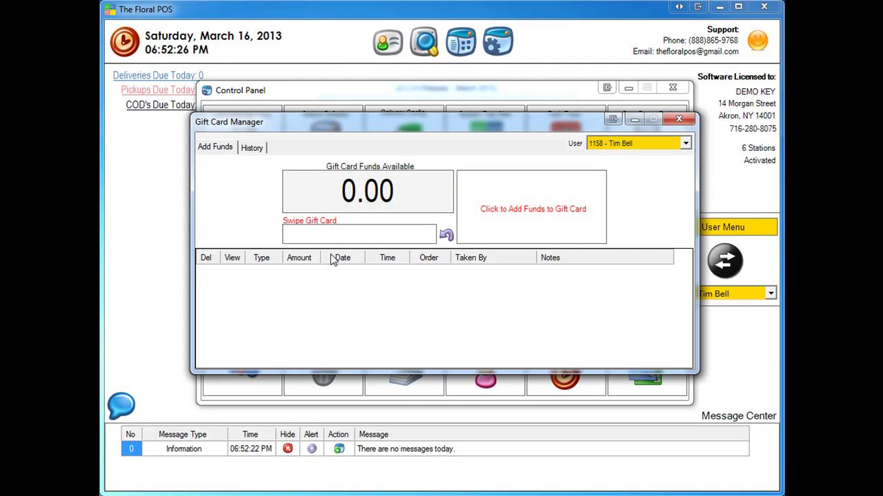
key(Return)
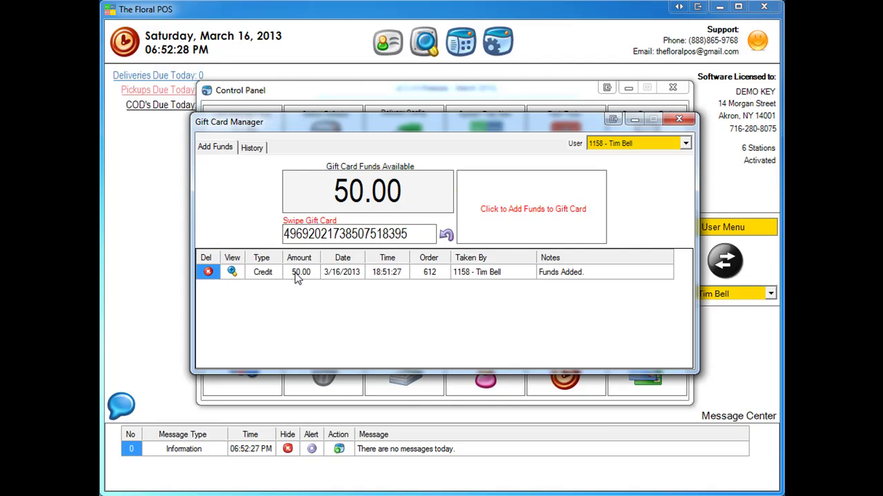
Inspect the 50.00 credit from order 612, then reopen the manager on its History page.
click(274, 276)
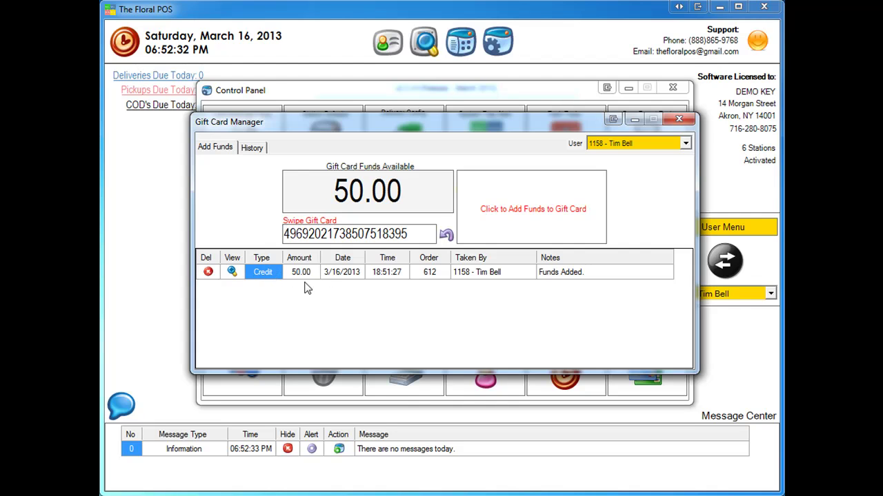
click(298, 277)
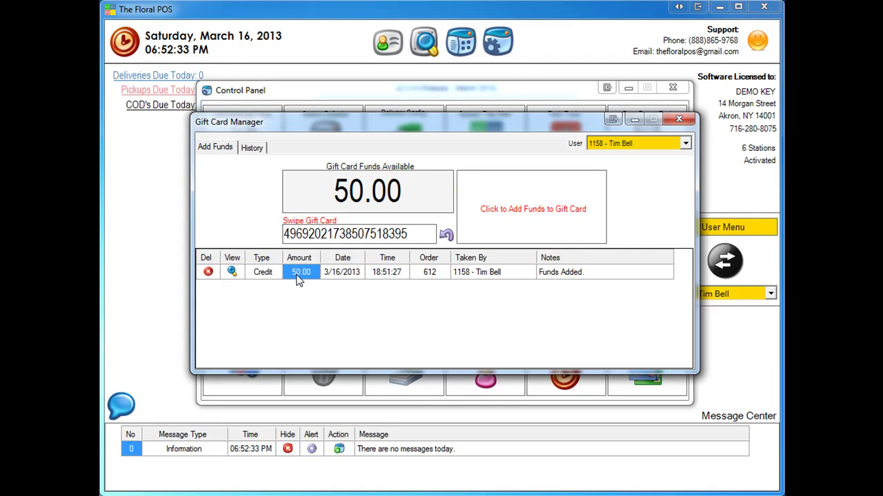
click(483, 274)
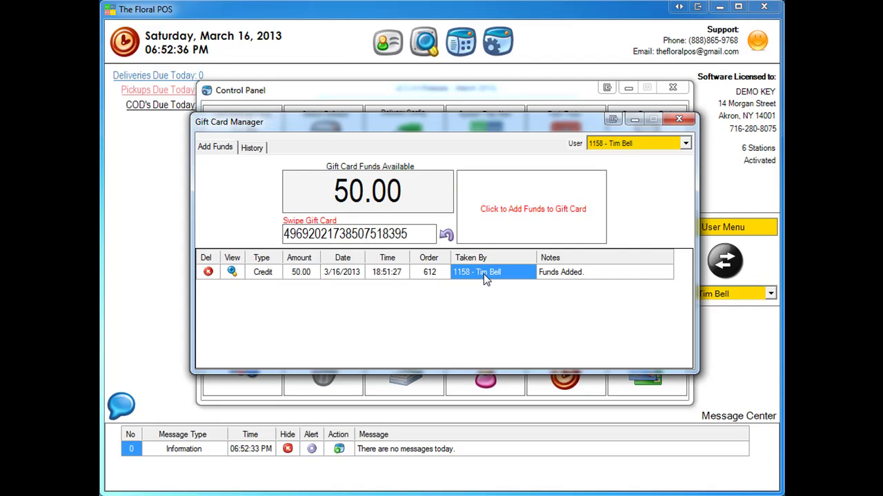
click(436, 276)
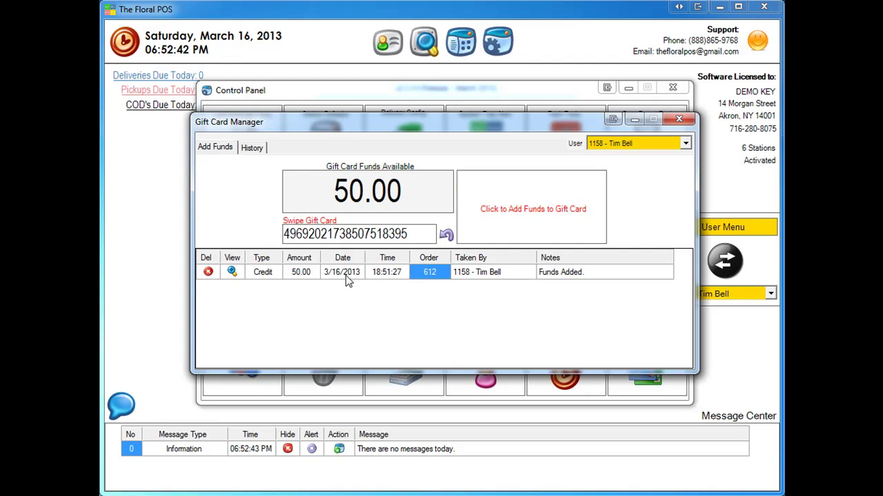
click(679, 119)
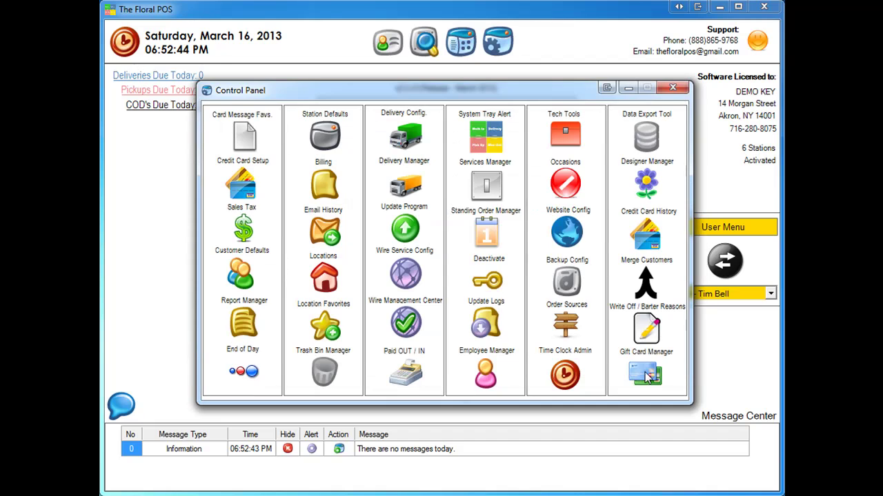
click(646, 374)
click(262, 149)
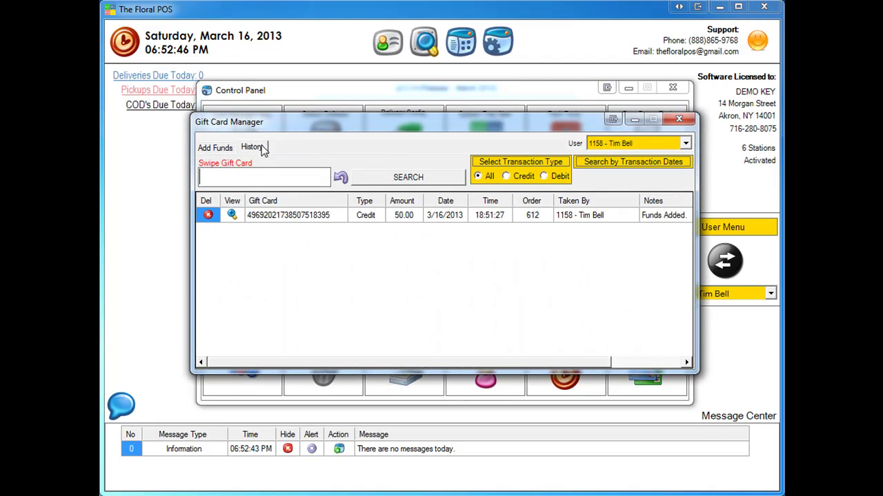
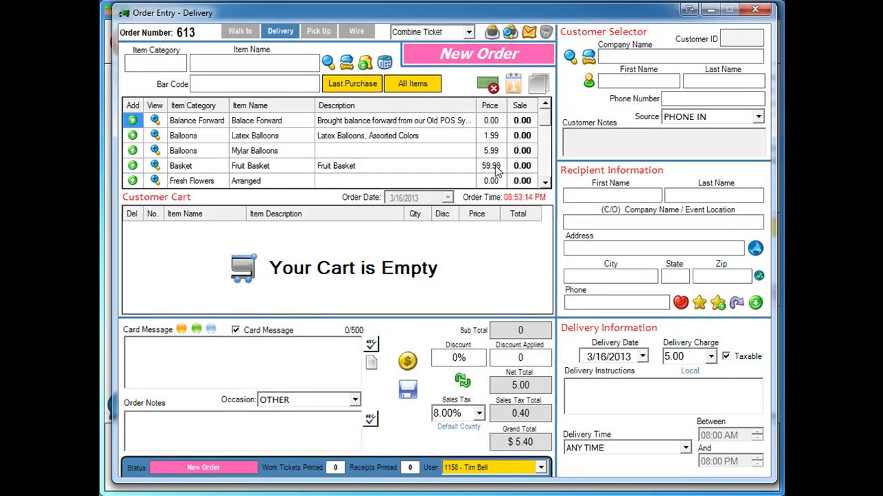
Add 12 Roses Vased, look up the customer by first name, and save the order for $59.39 payment.
text(ros)
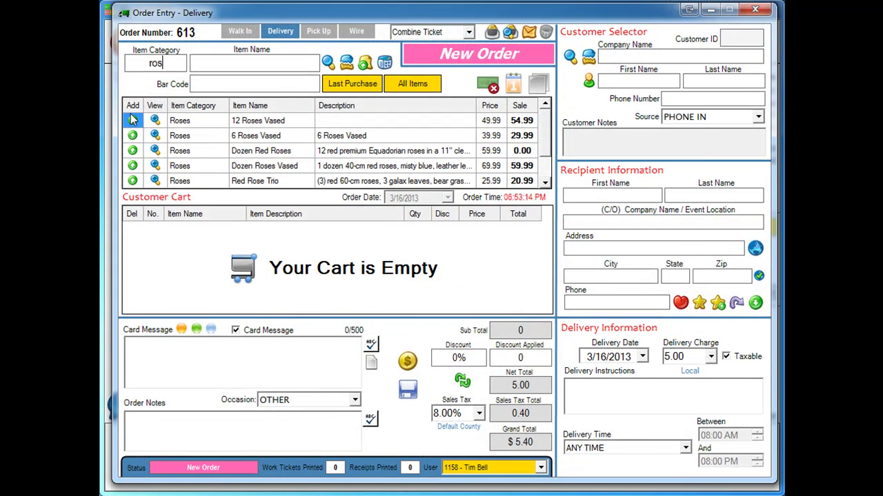
click(131, 120)
click(630, 80)
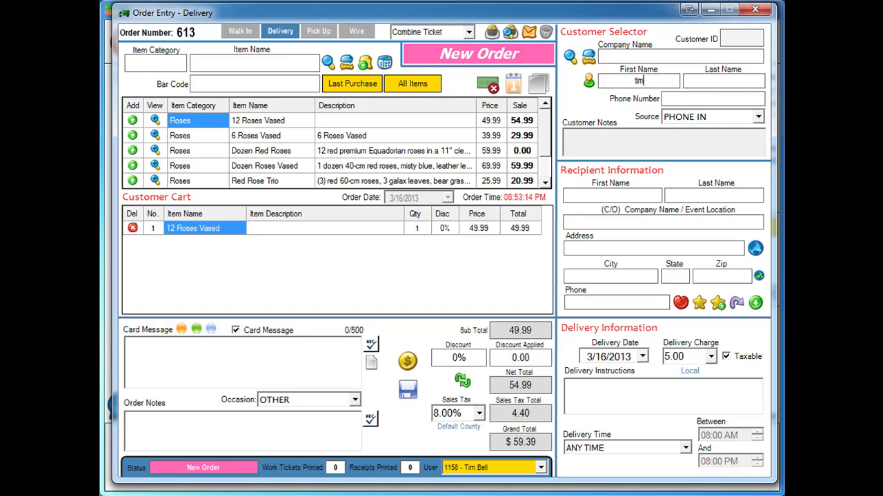
key(Return)
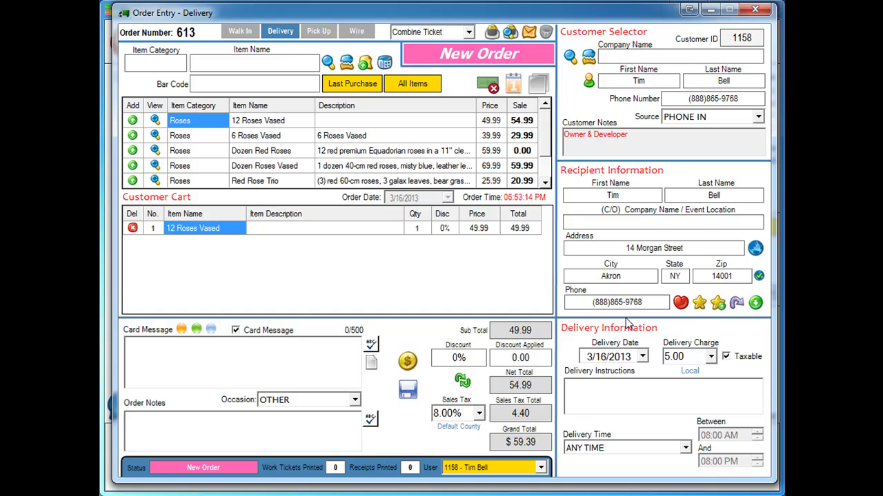
click(407, 362)
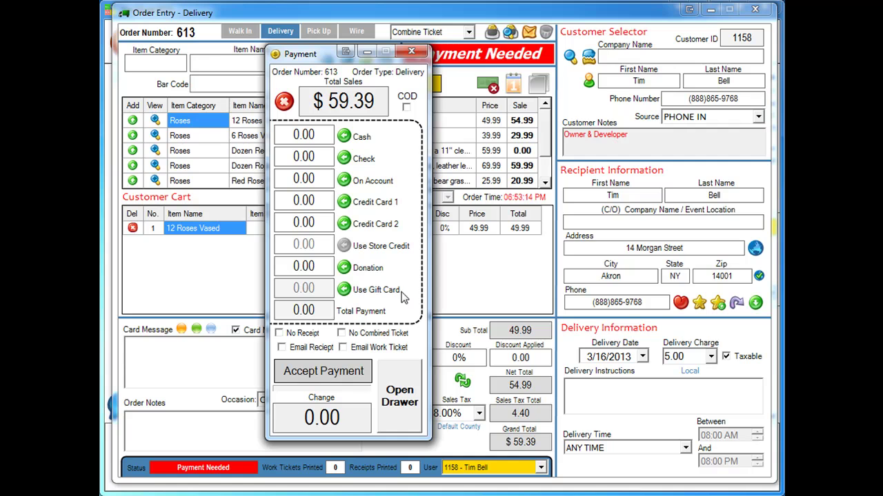
Move the full amount through Donation, account, check, cash and both credit card options.
click(343, 290)
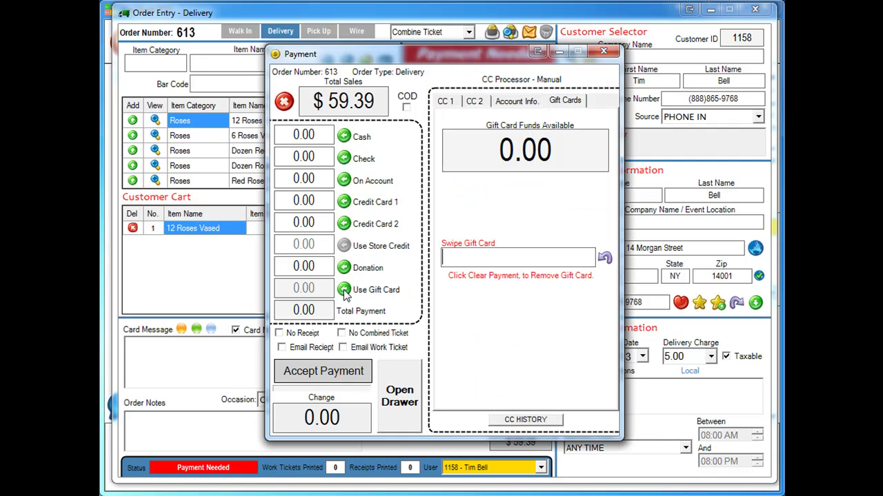
click(344, 268)
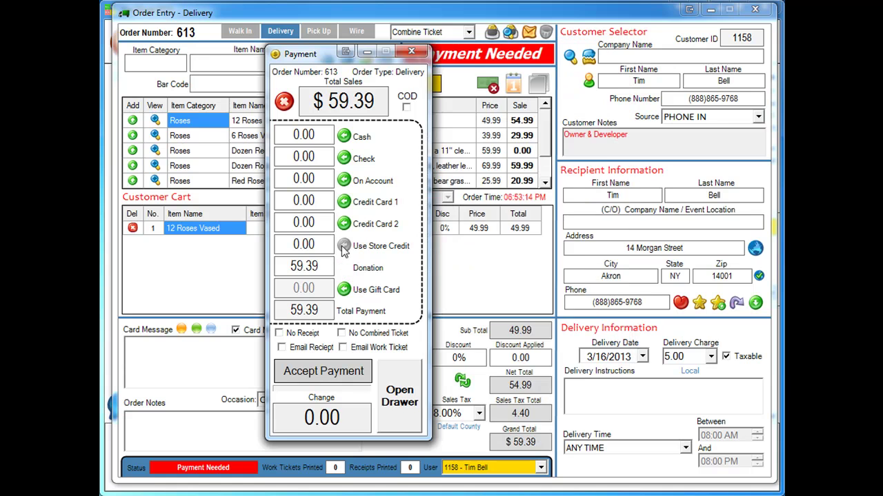
click(343, 181)
click(343, 159)
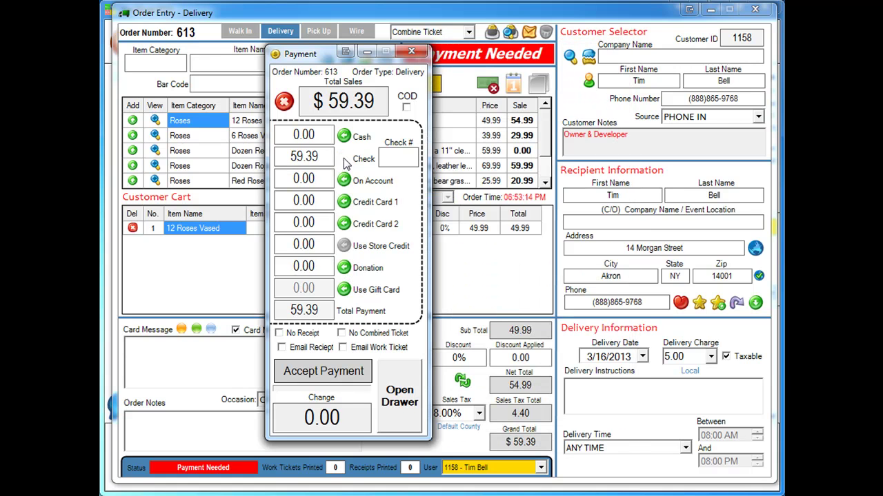
click(343, 137)
click(344, 159)
click(343, 181)
click(343, 202)
click(344, 224)
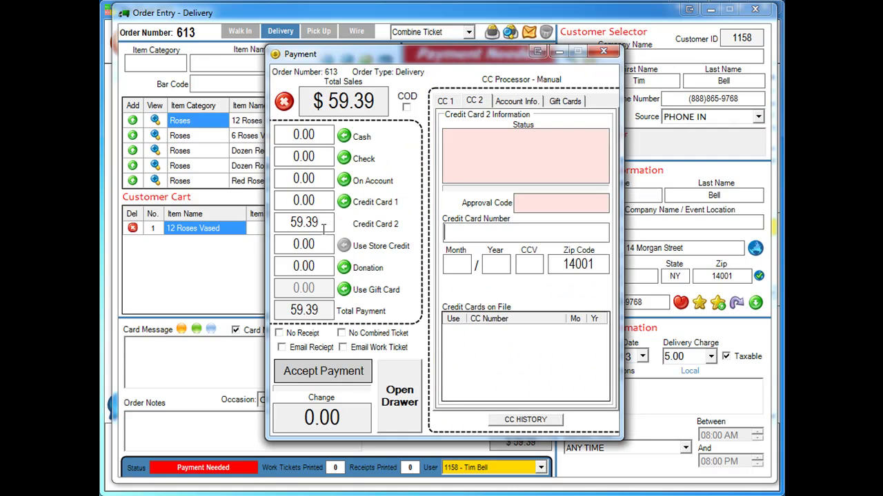
click(344, 290)
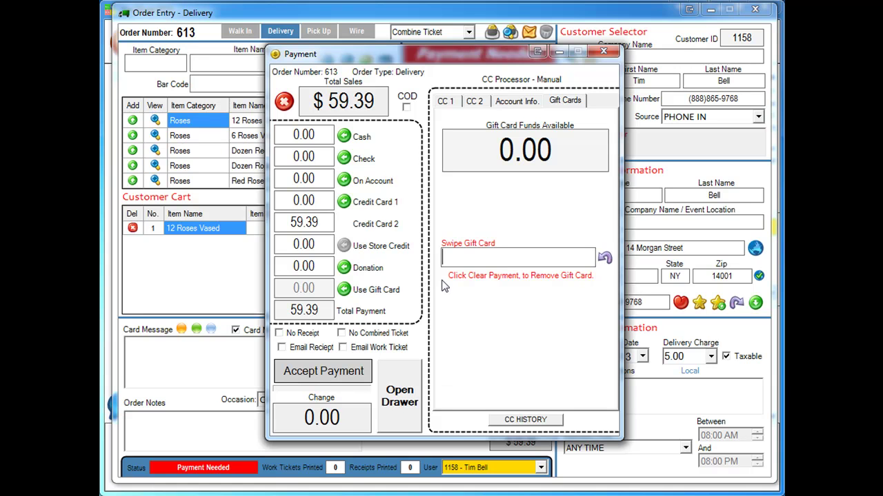
Clear the entered payment, put the $59.39 on Credit Card 1, and bring up the gift card panel.
click(283, 102)
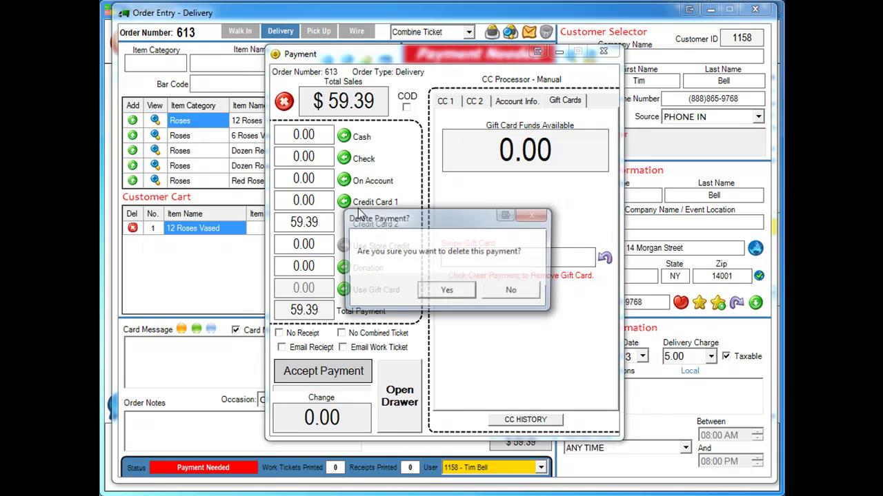
click(445, 291)
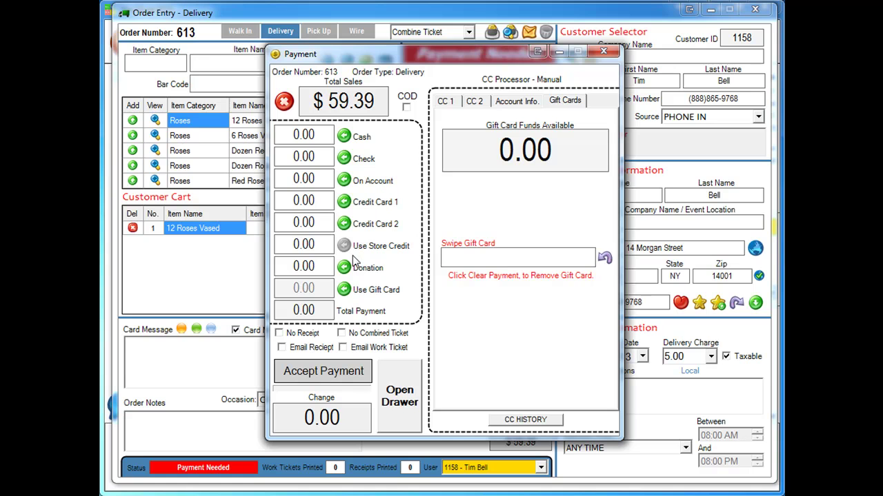
click(340, 226)
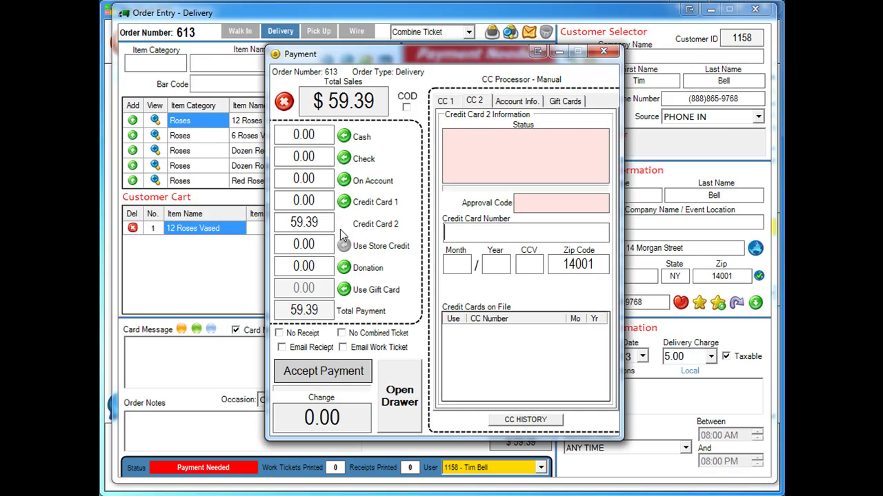
click(342, 207)
click(343, 291)
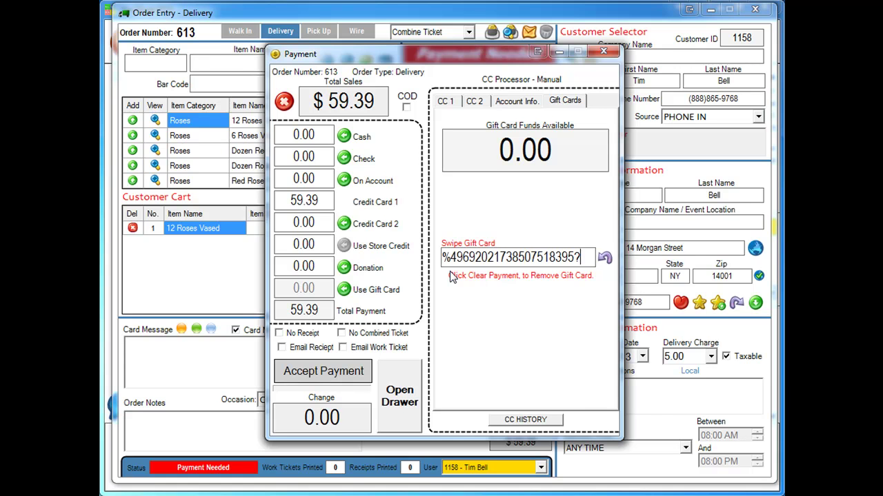
Apply the gift card's 50.00 and acknowledge the exceeded gift card funds warning.
key(Return)
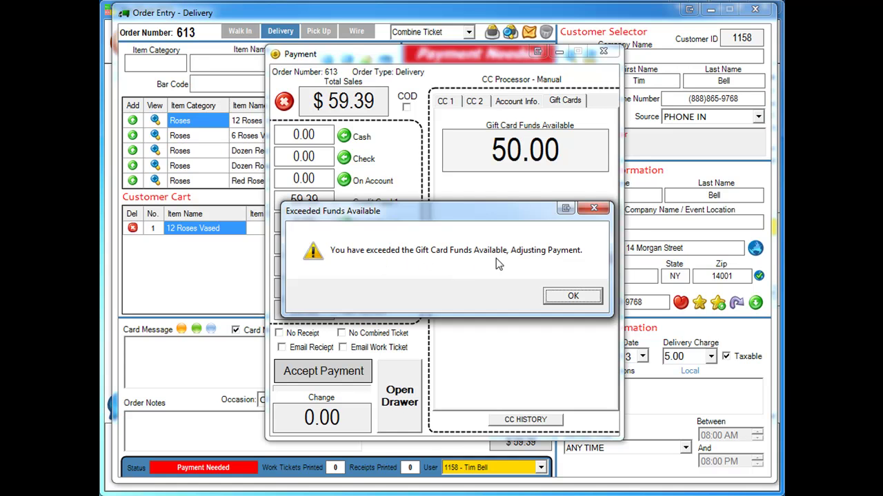
click(572, 296)
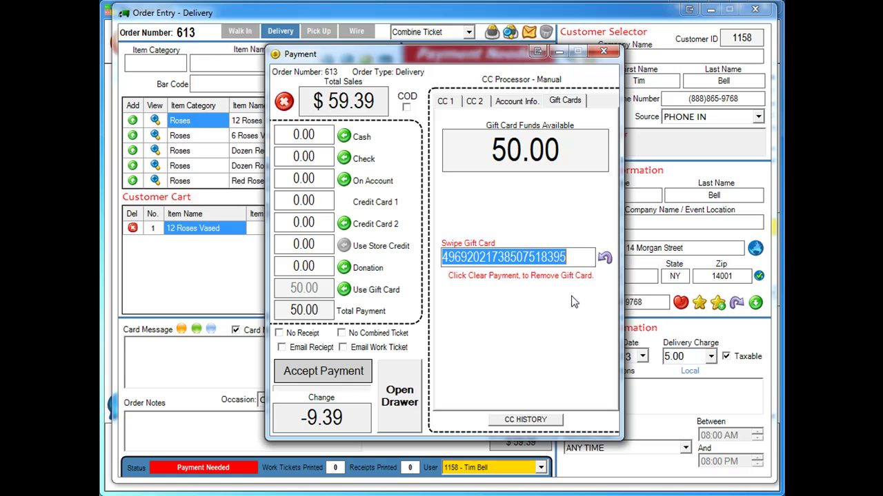
drag(384, 100, 314, 100)
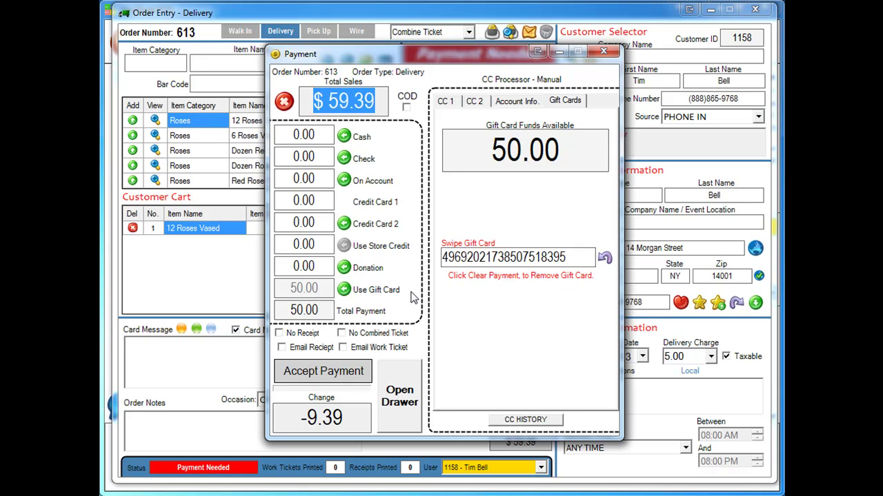
Cover the remaining $9.39 in cash and accept payment with no receipt or combined ticket.
click(344, 137)
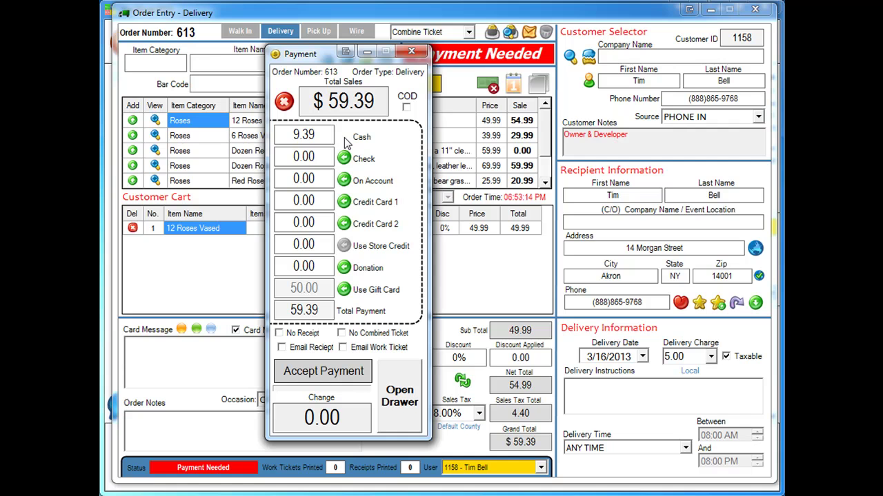
click(311, 334)
click(355, 334)
click(350, 370)
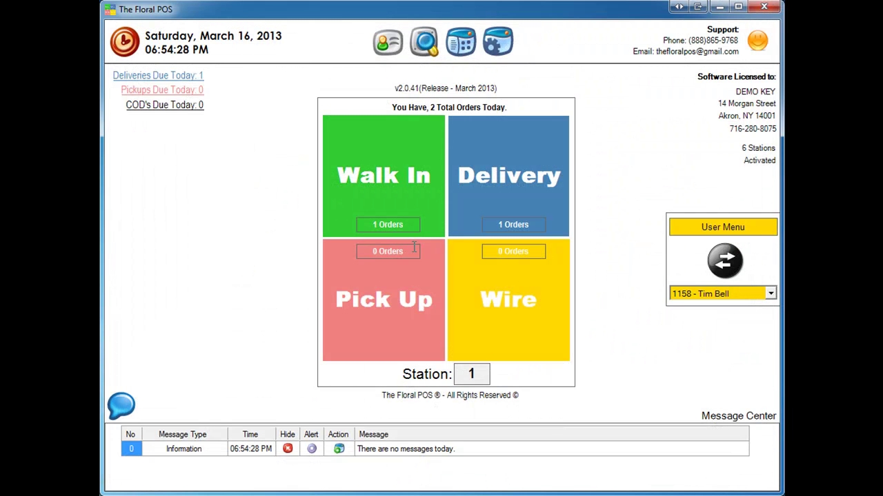
In Gift Card Manager's history, inspect the 50.00 credit for order 612 and 50.00 debit for order 613.
click(494, 56)
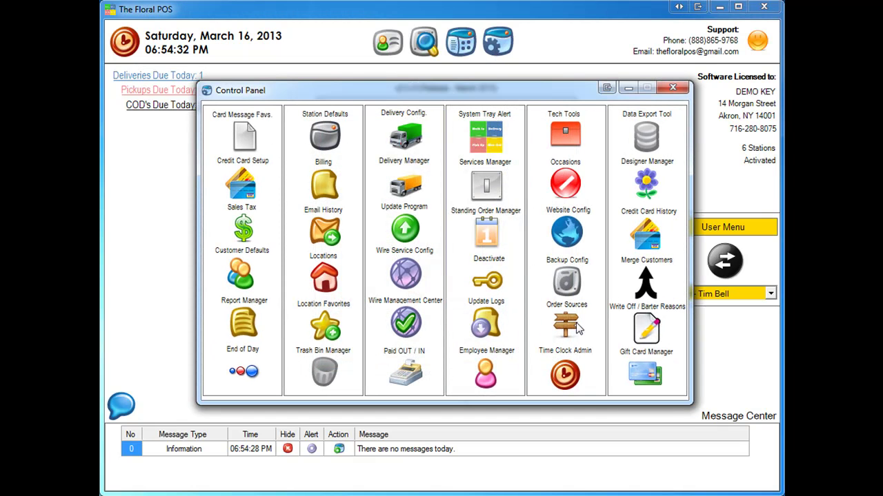
click(643, 374)
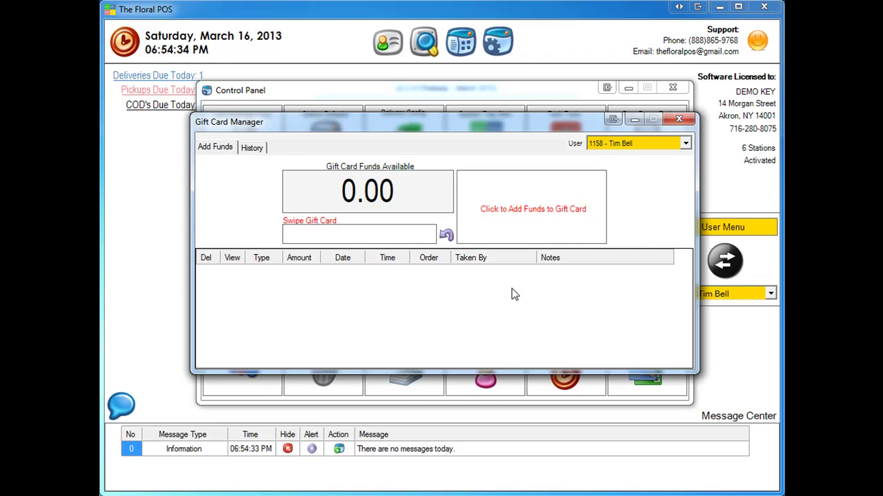
click(261, 153)
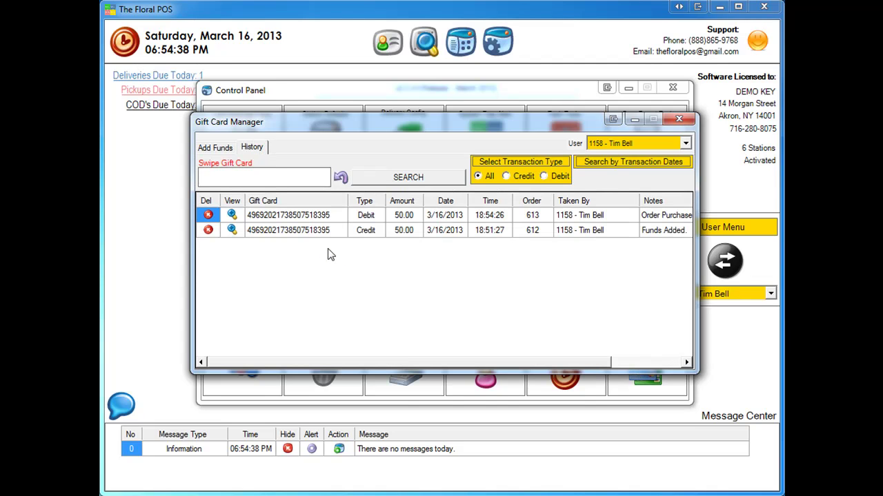
click(360, 234)
click(400, 236)
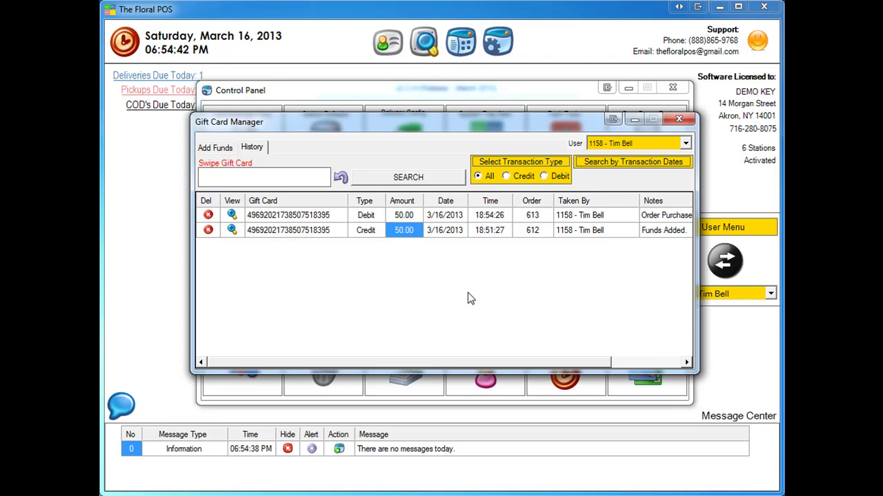
click(394, 217)
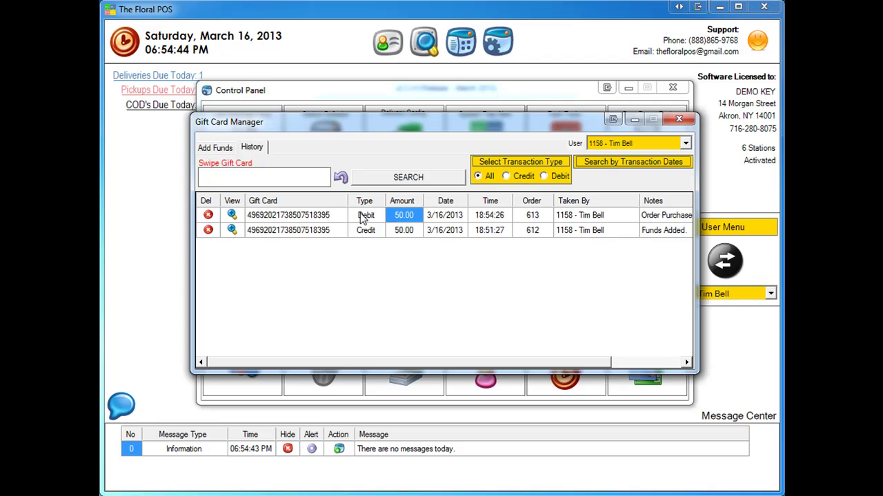
click(365, 217)
click(402, 216)
click(438, 221)
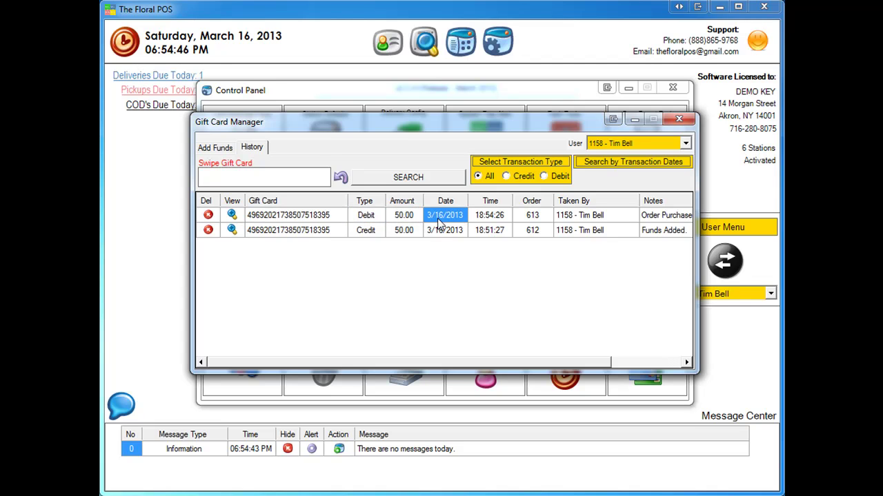
drag(507, 363, 400, 359)
Filter the gift card history to only credit, then only debit transactions.
click(507, 176)
click(416, 181)
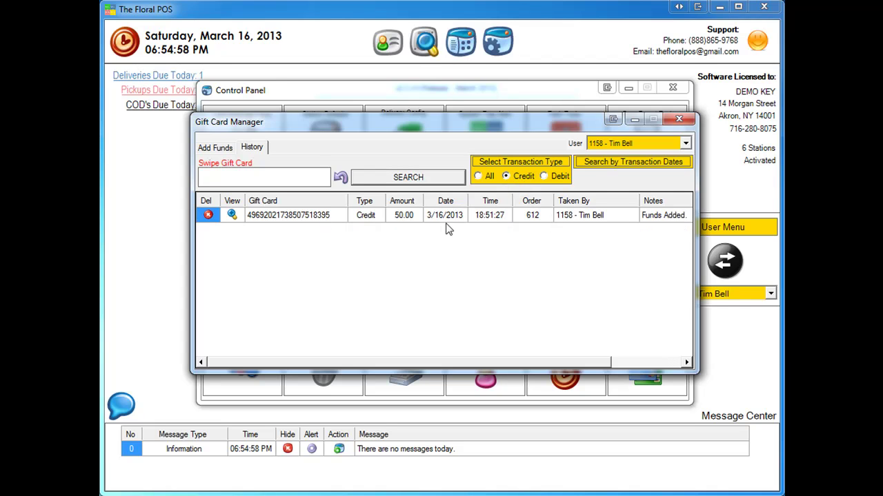
click(549, 176)
click(418, 181)
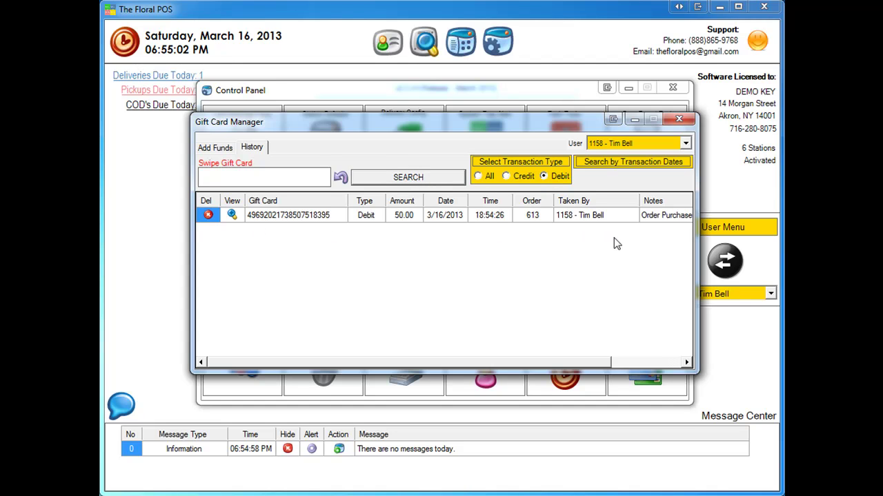
Enter the gift card number to see its 0.00 balance, then close Gift Card Manager.
click(215, 148)
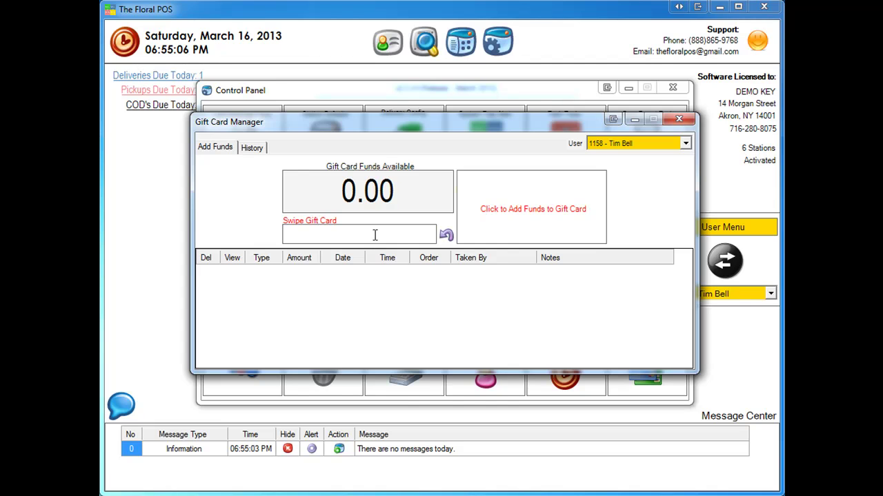
key(Return)
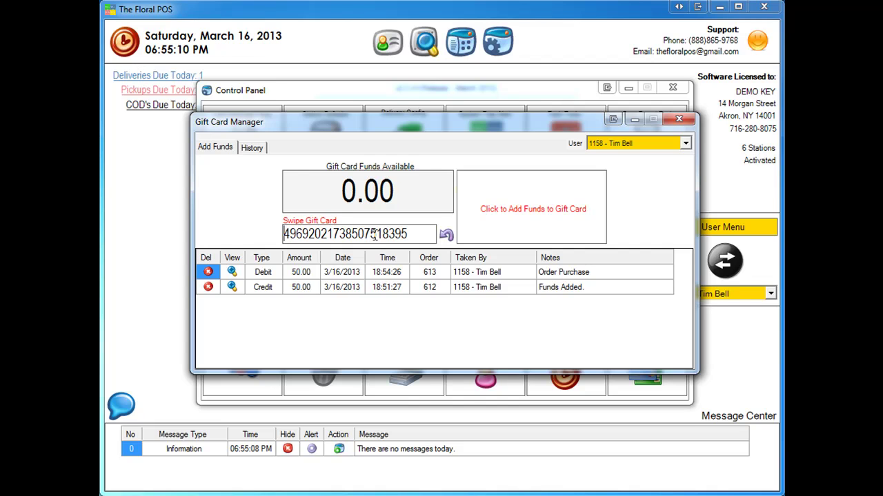
click(679, 119)
drag(526, 92, 524, 92)
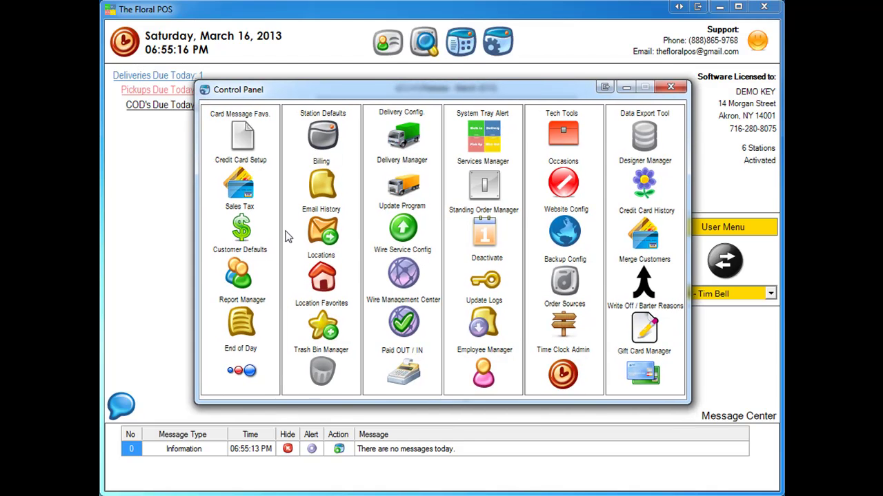
Check End of Day's $50.00 gift card debit details, then close End of Day and Control Panel.
click(264, 346)
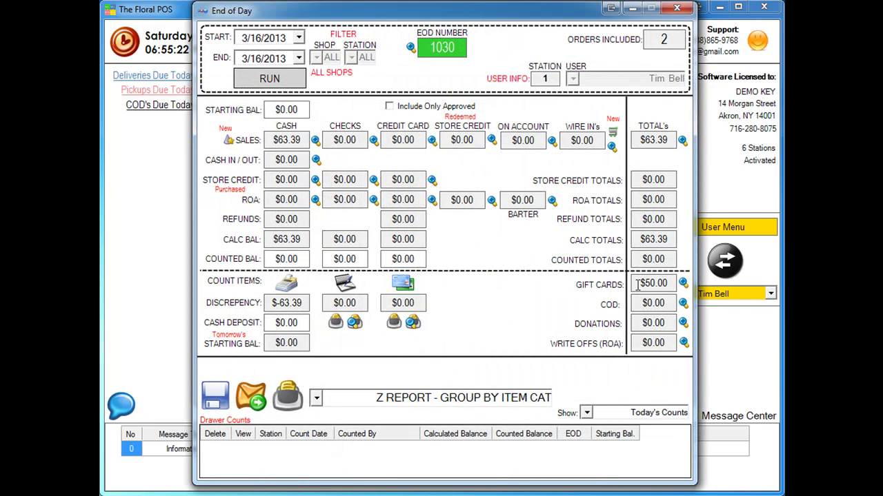
click(683, 284)
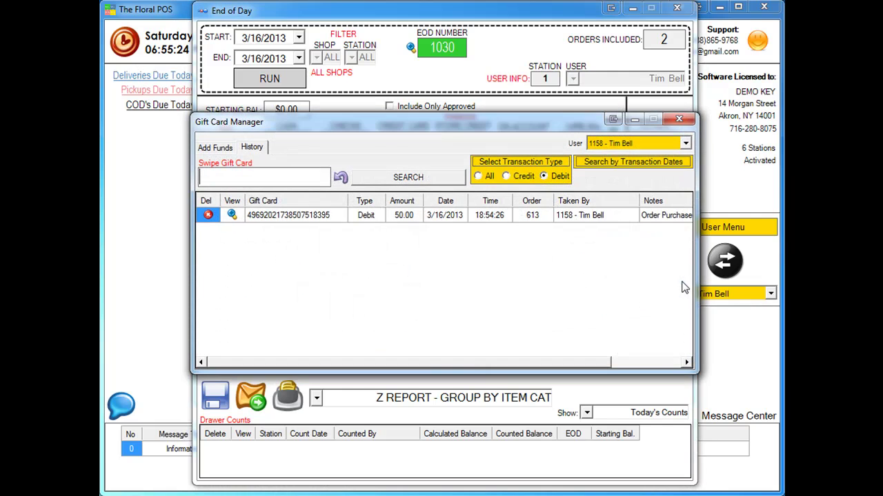
click(678, 120)
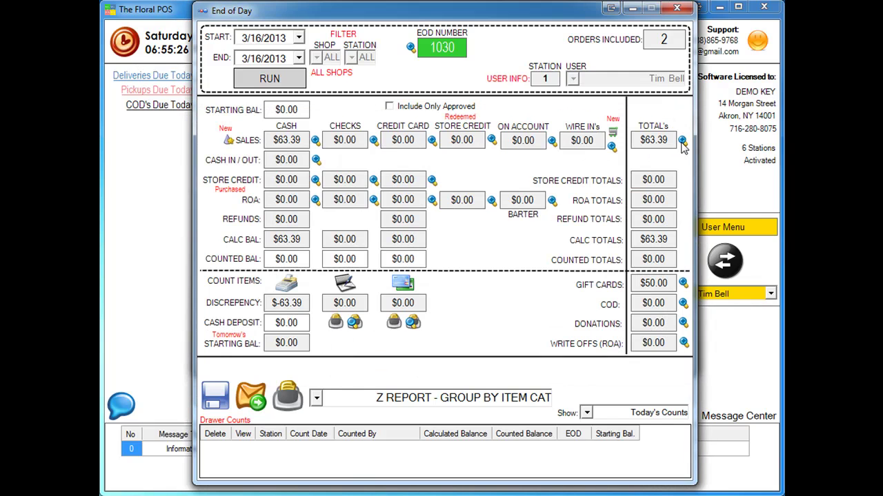
click(683, 285)
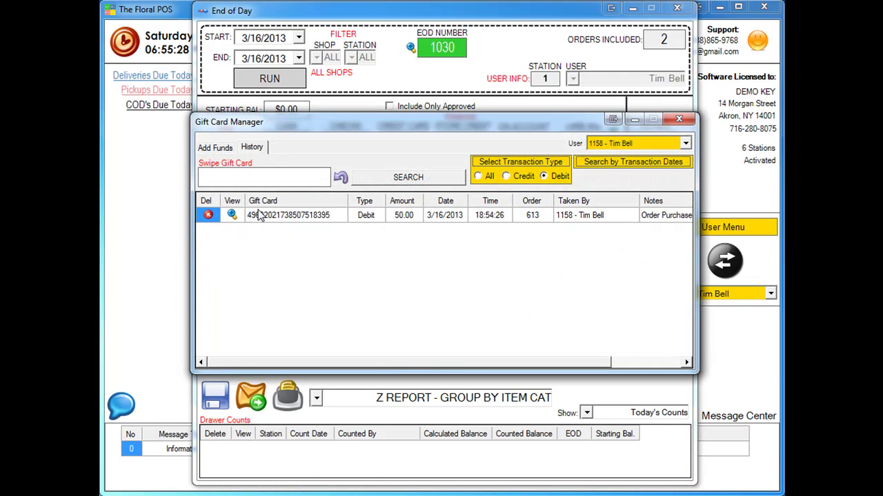
click(687, 124)
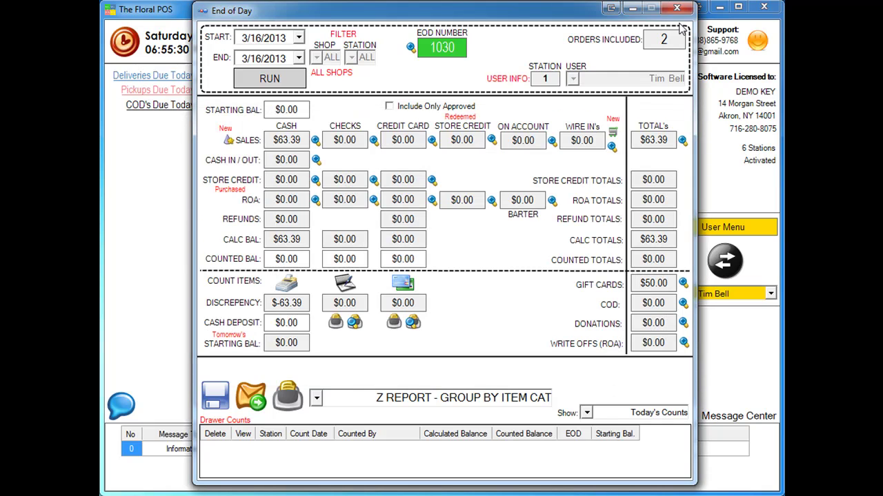
click(676, 8)
click(672, 87)
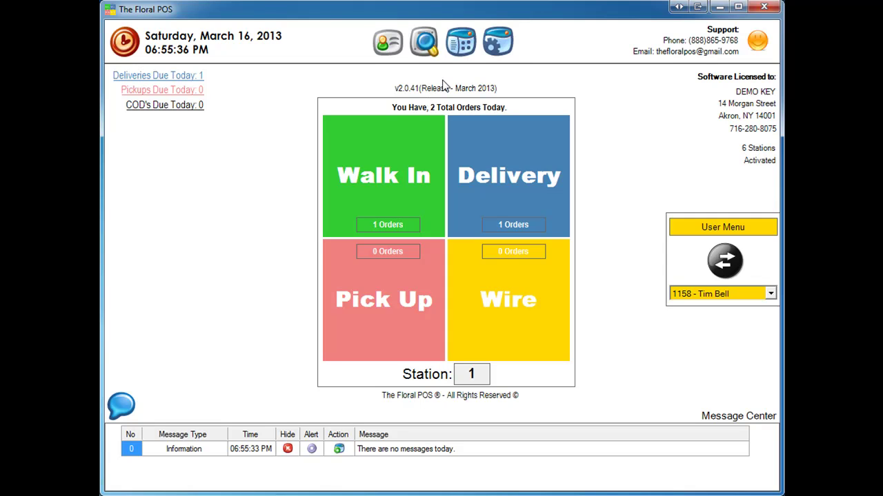
Open delivery order 613 from the Order Browser and clear its gift card payment.
click(424, 43)
click(288, 236)
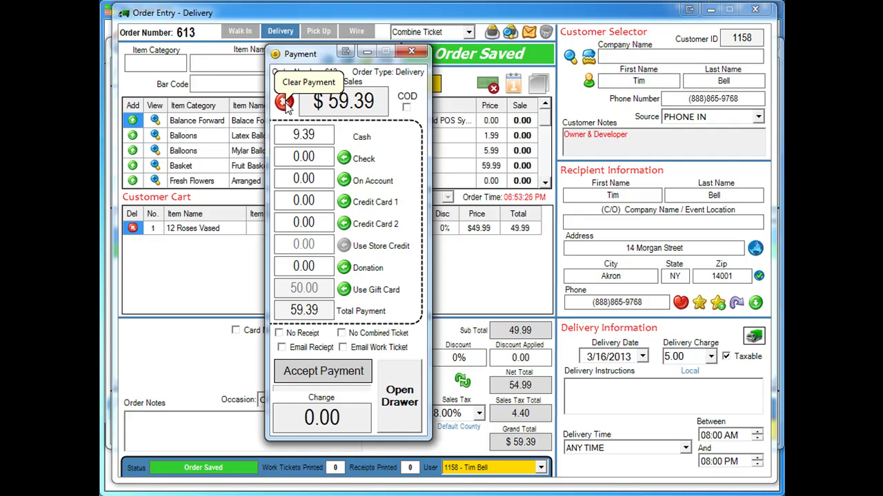
click(286, 102)
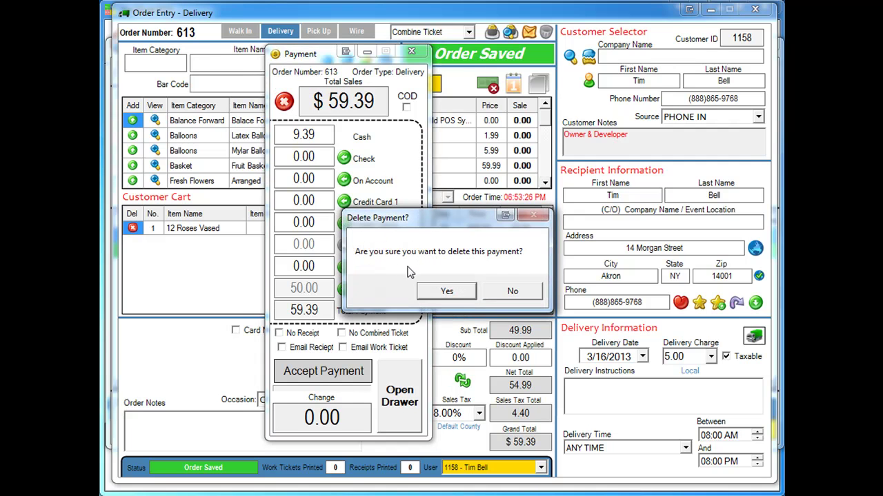
click(454, 292)
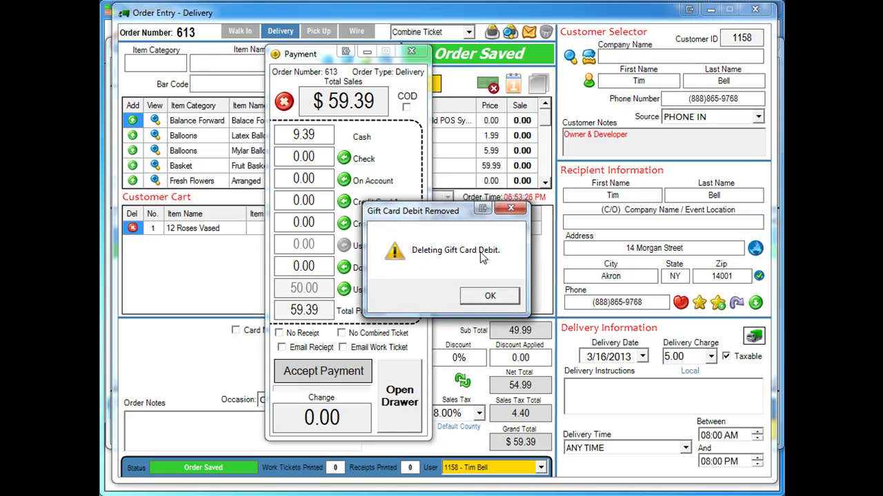
click(490, 296)
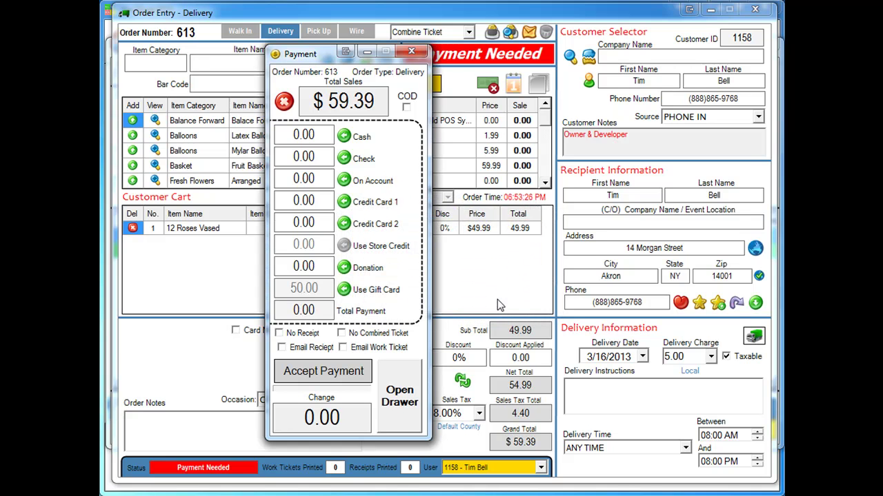
click(411, 52)
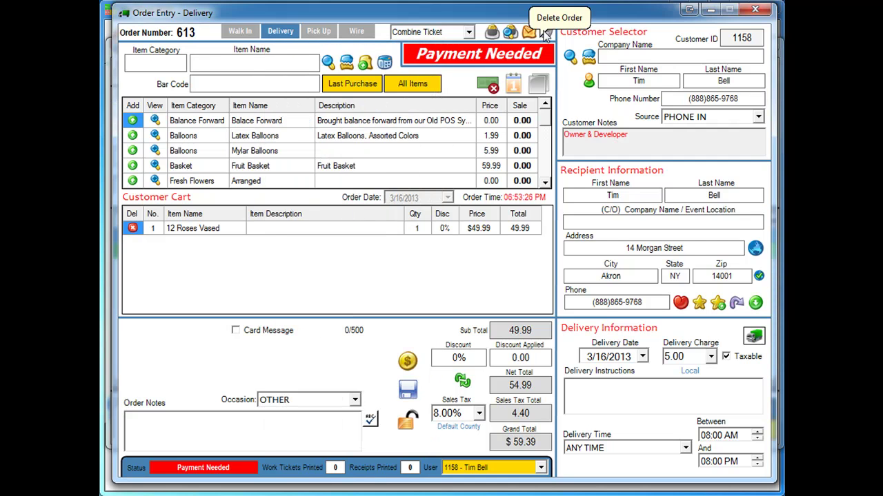
Delete order 613 with a reason and close the Order Browser.
click(546, 32)
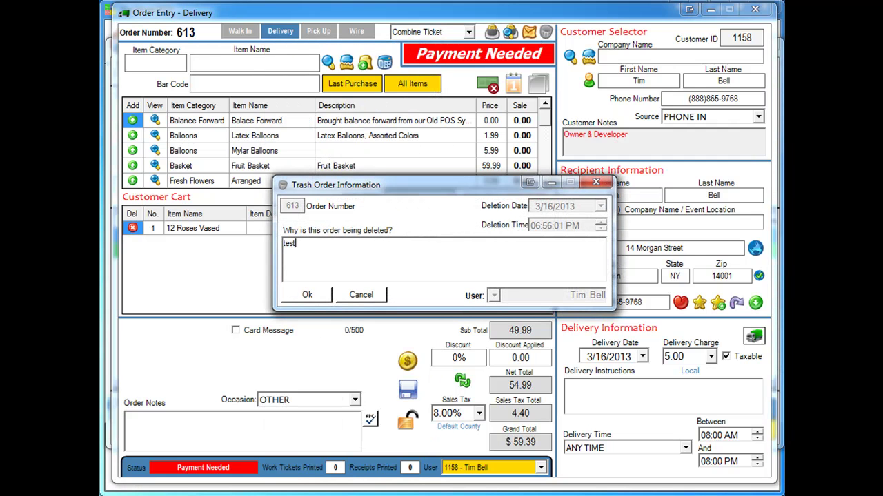
click(325, 293)
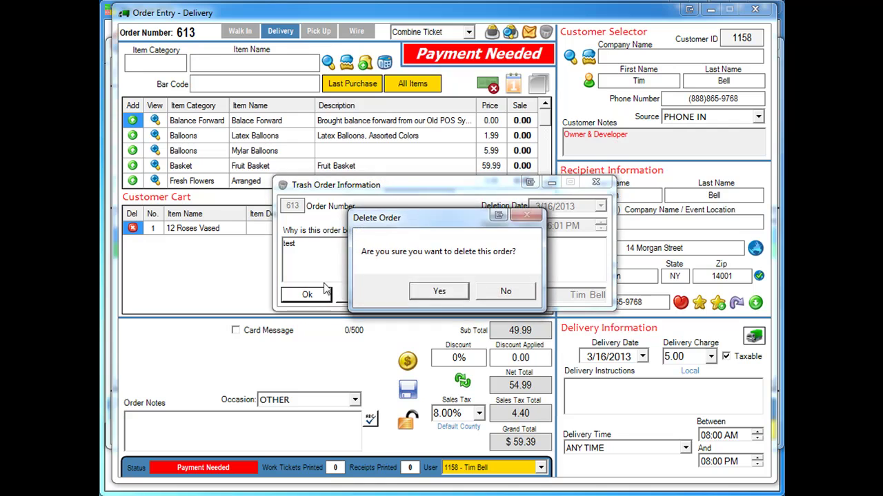
click(439, 292)
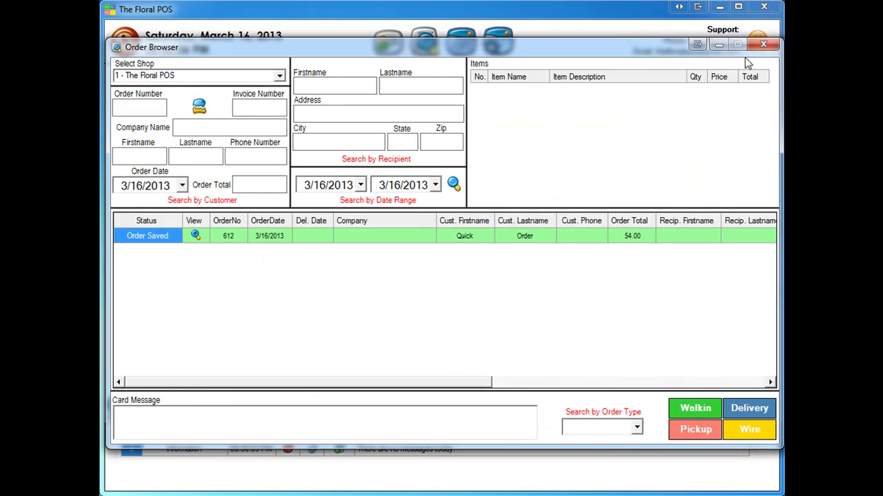
click(762, 44)
Open Gift Card Manager from the Control Panel, then close both without a lookup.
click(498, 41)
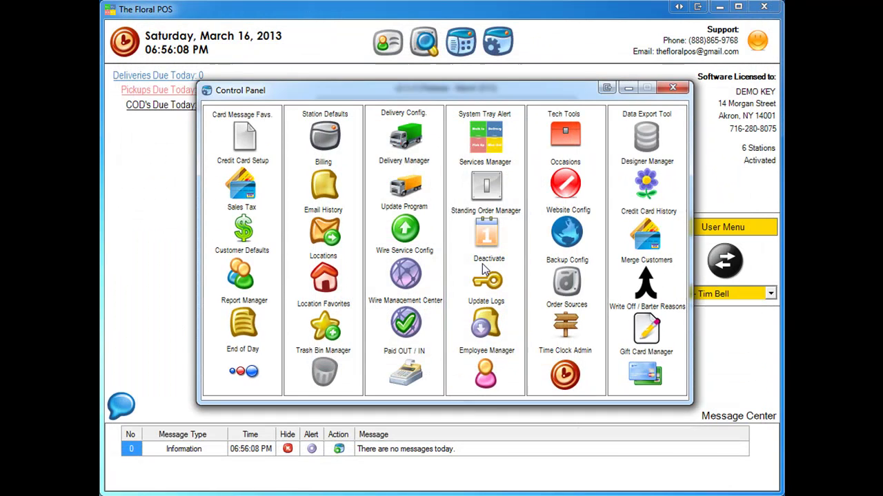
click(655, 378)
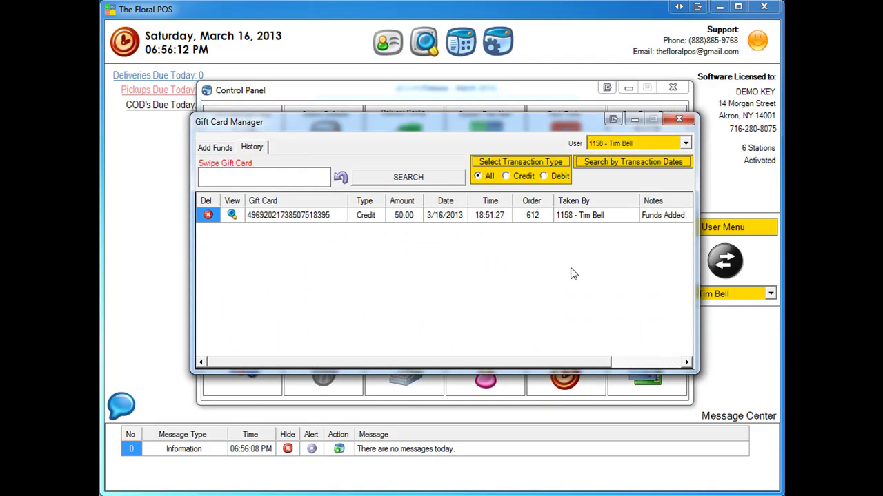
click(678, 120)
click(673, 90)
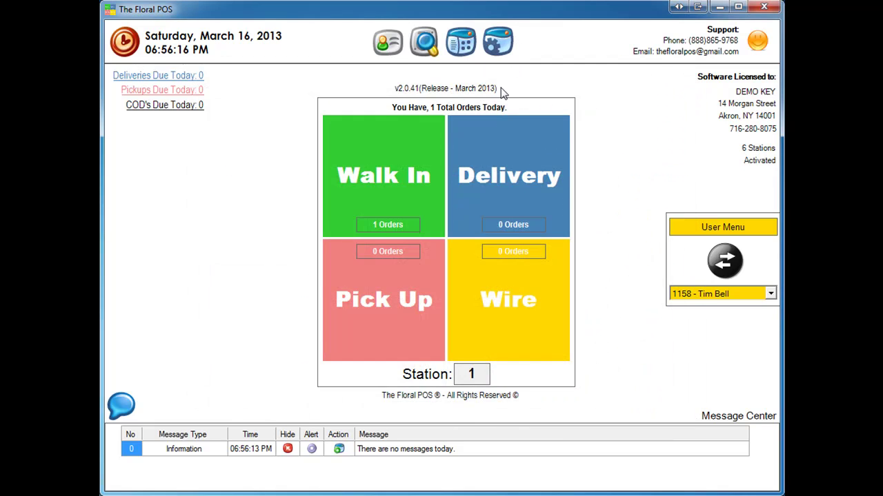
Look up the gift card number, confirm the 50.00 balance, and close Gift Card Manager and Control Panel.
click(497, 42)
click(644, 375)
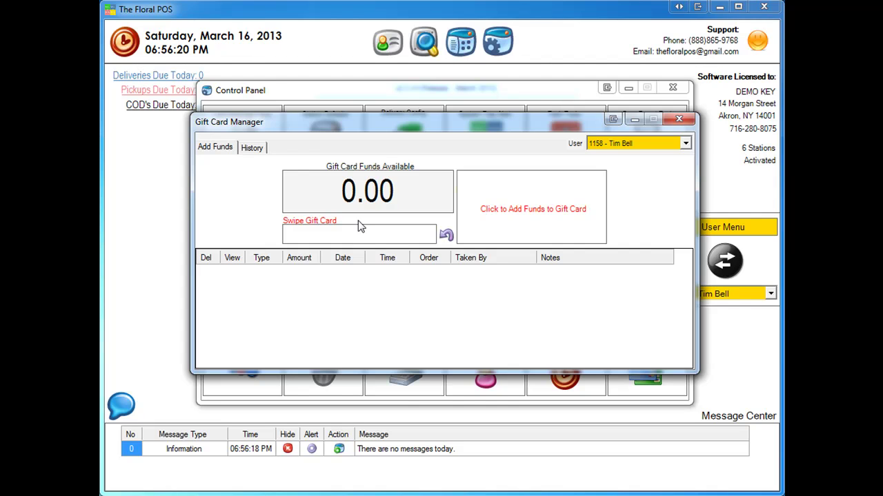
key(Return)
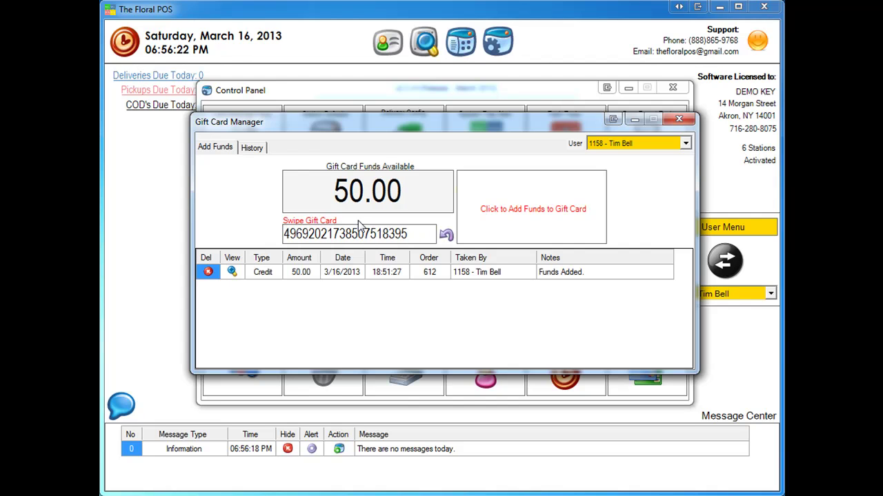
drag(416, 185, 317, 183)
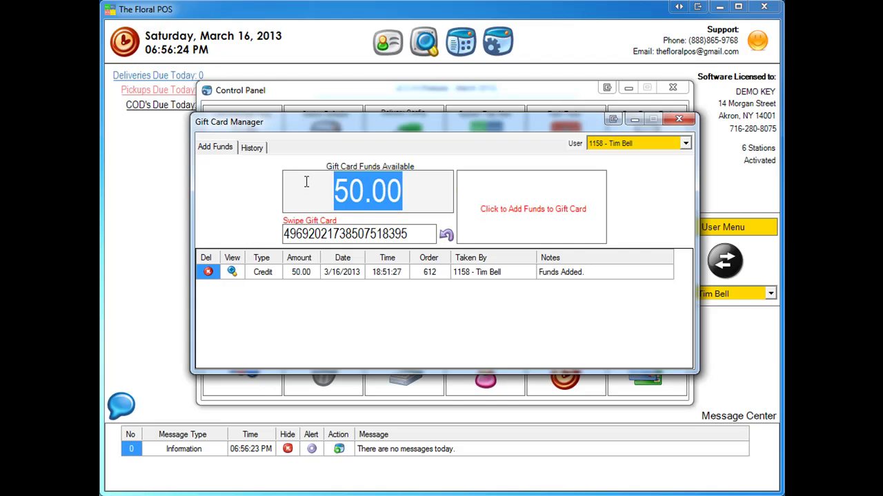
click(678, 120)
click(673, 88)
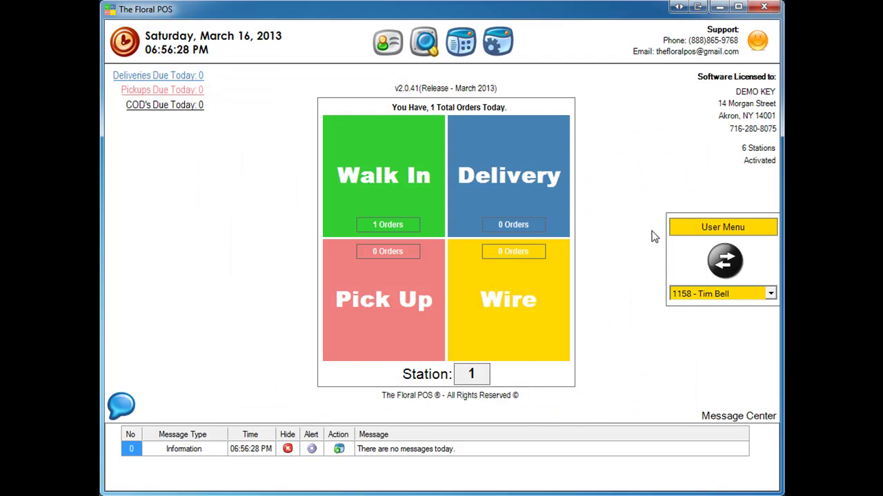